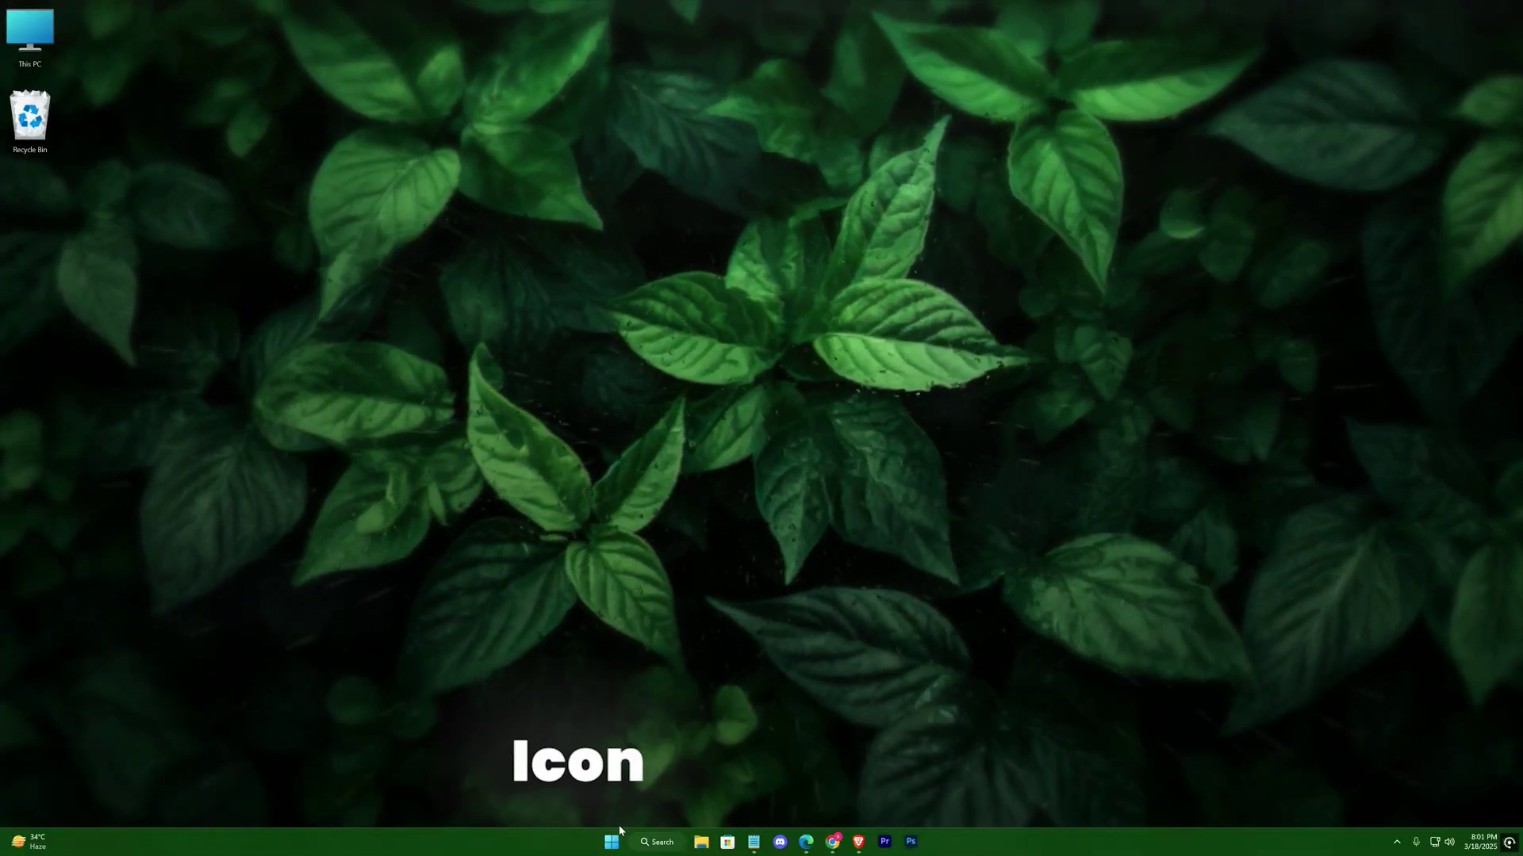
# Step: Open Task Manager from the desktop
pyautogui.rightClick(612, 842)
pyautogui.moveTo(601, 790)
pyautogui.click(591, 696)
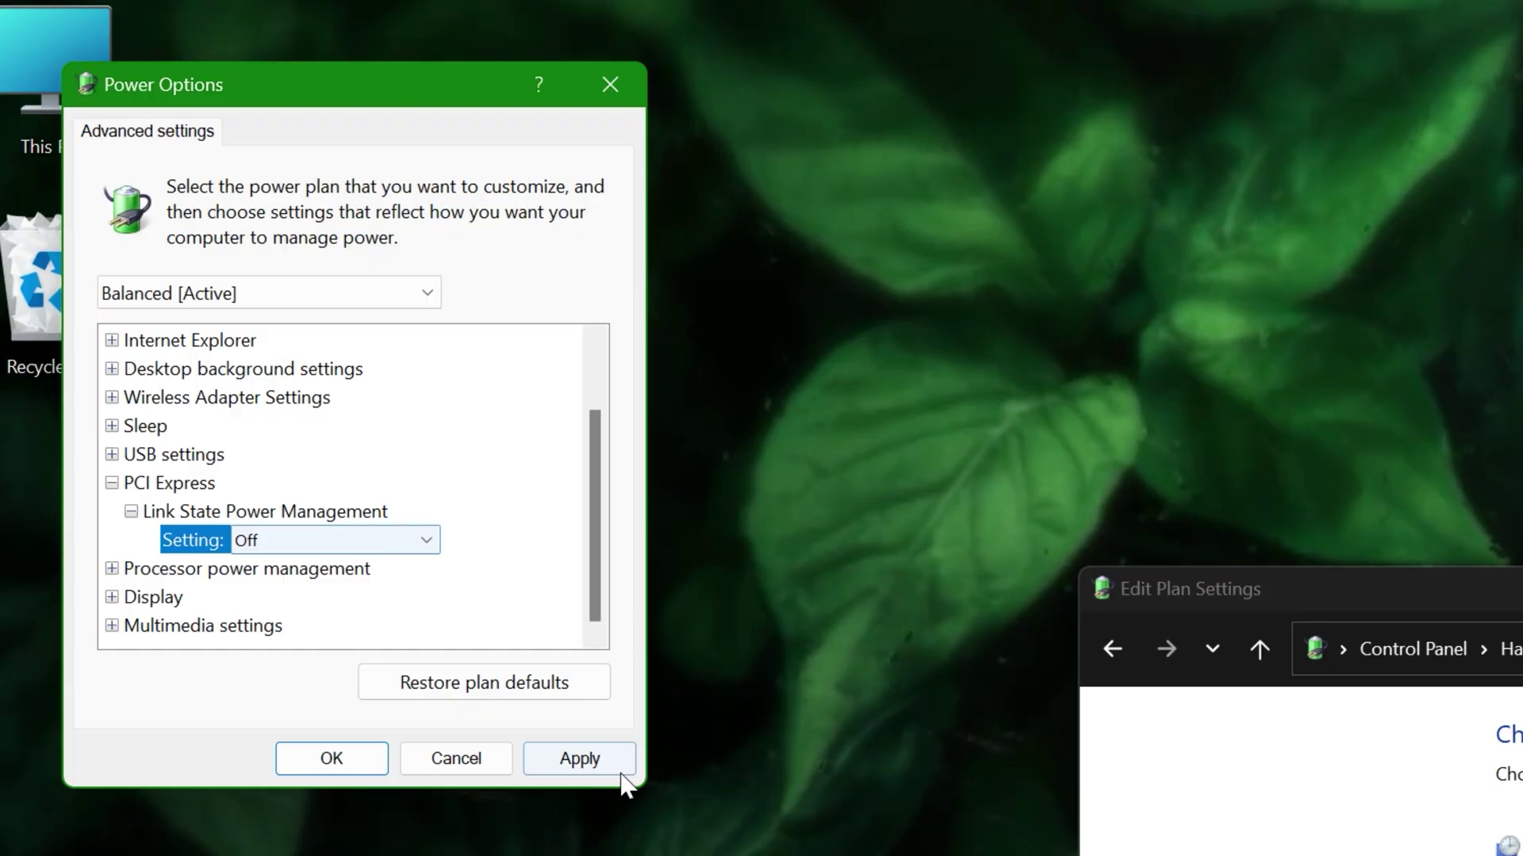
# Step: Apply the Off setting for PCI Express Link State Power Management and close the advanced power settings
pyautogui.click(615, 766)
pyautogui.click(330, 756)
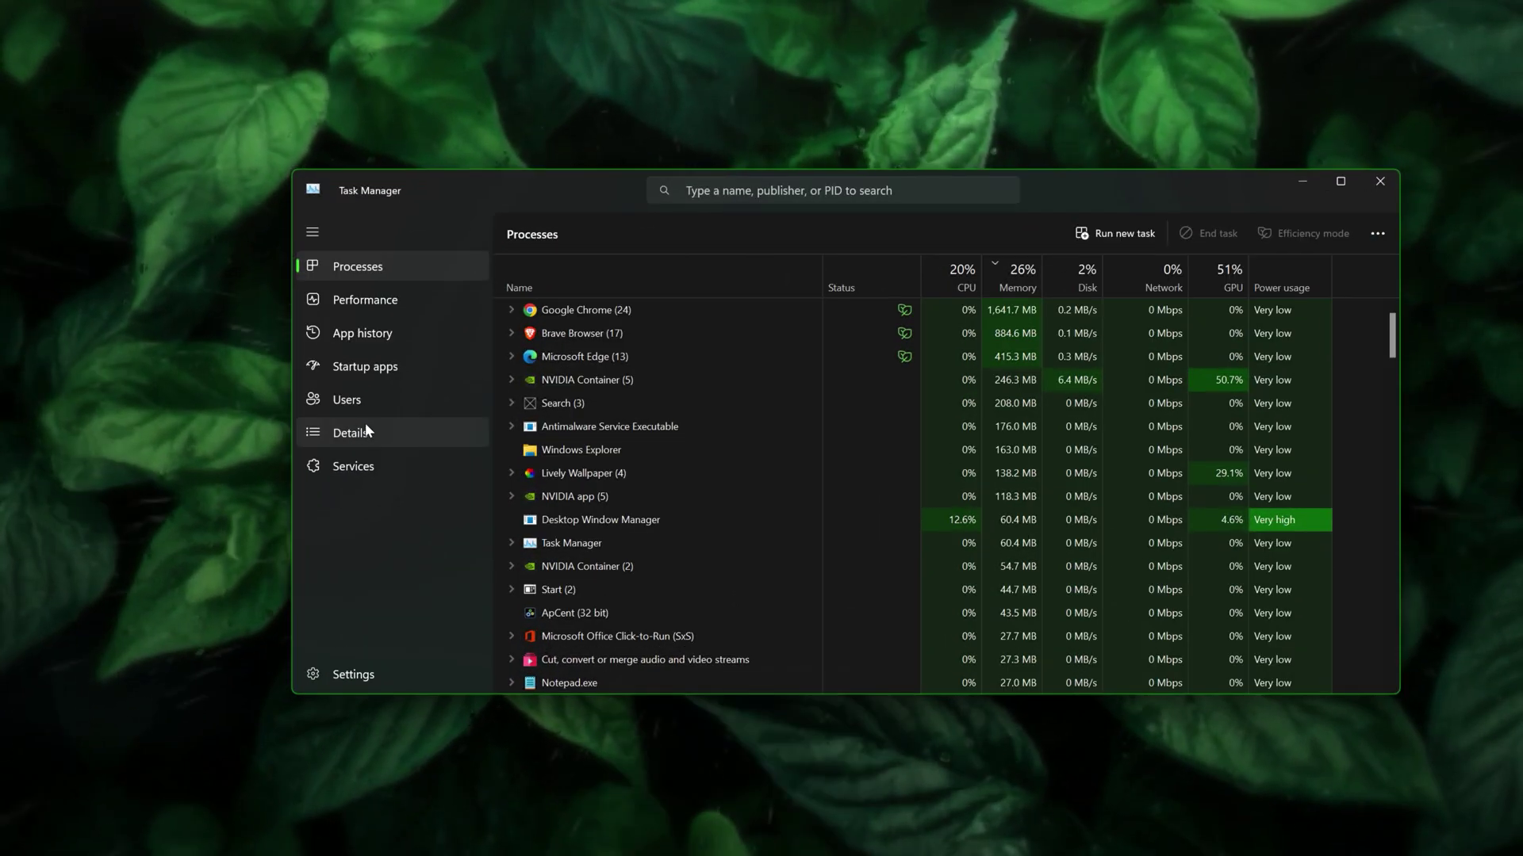
# Step: Show the detailed process list and end the entire process tree of brave.exe
pyautogui.click(361, 428)
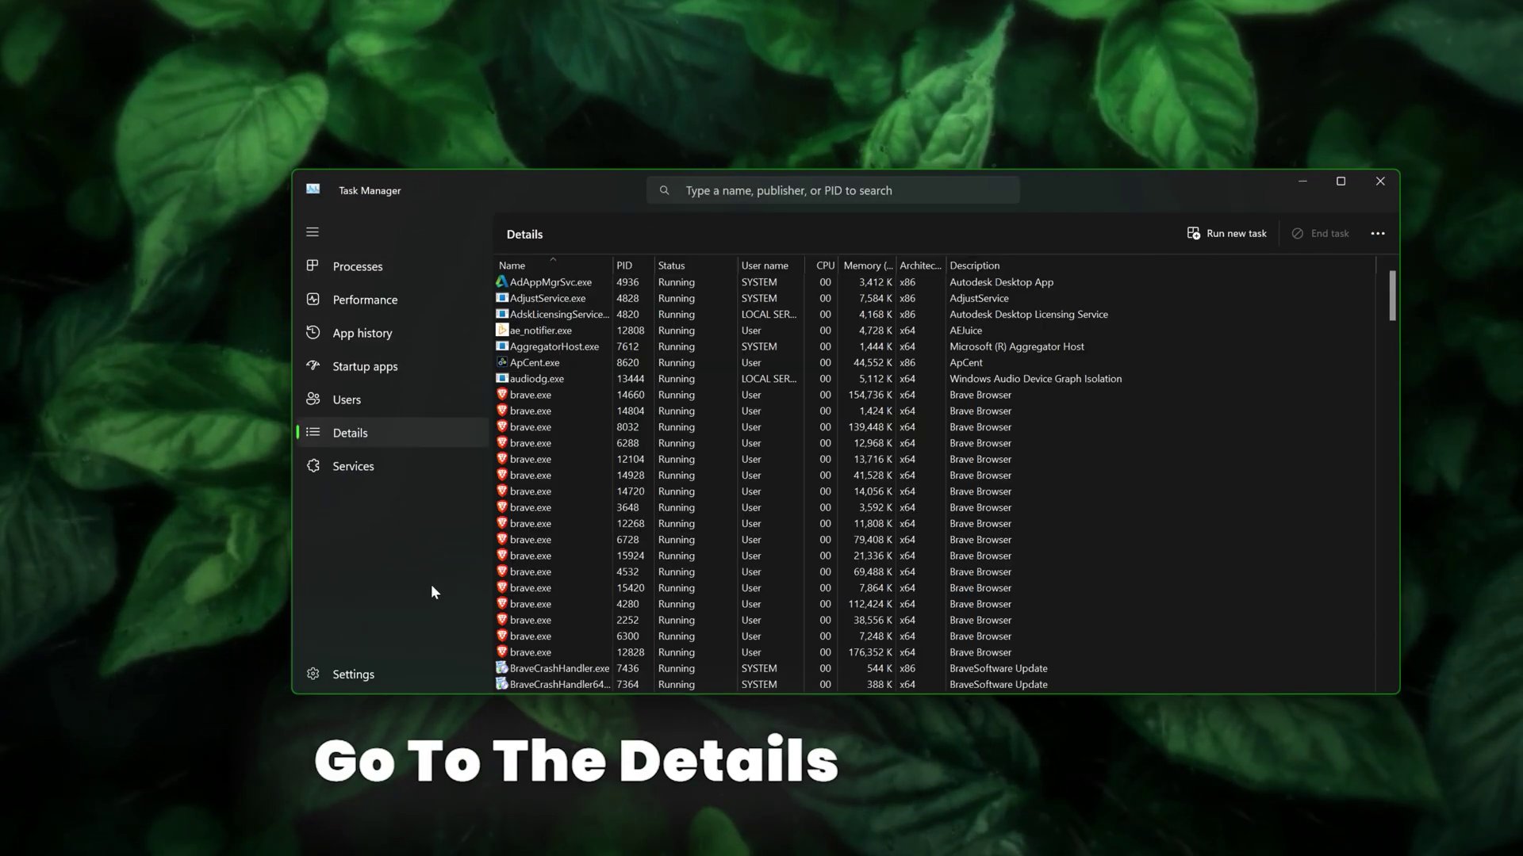
pyautogui.scroll(-8, 634, 593)
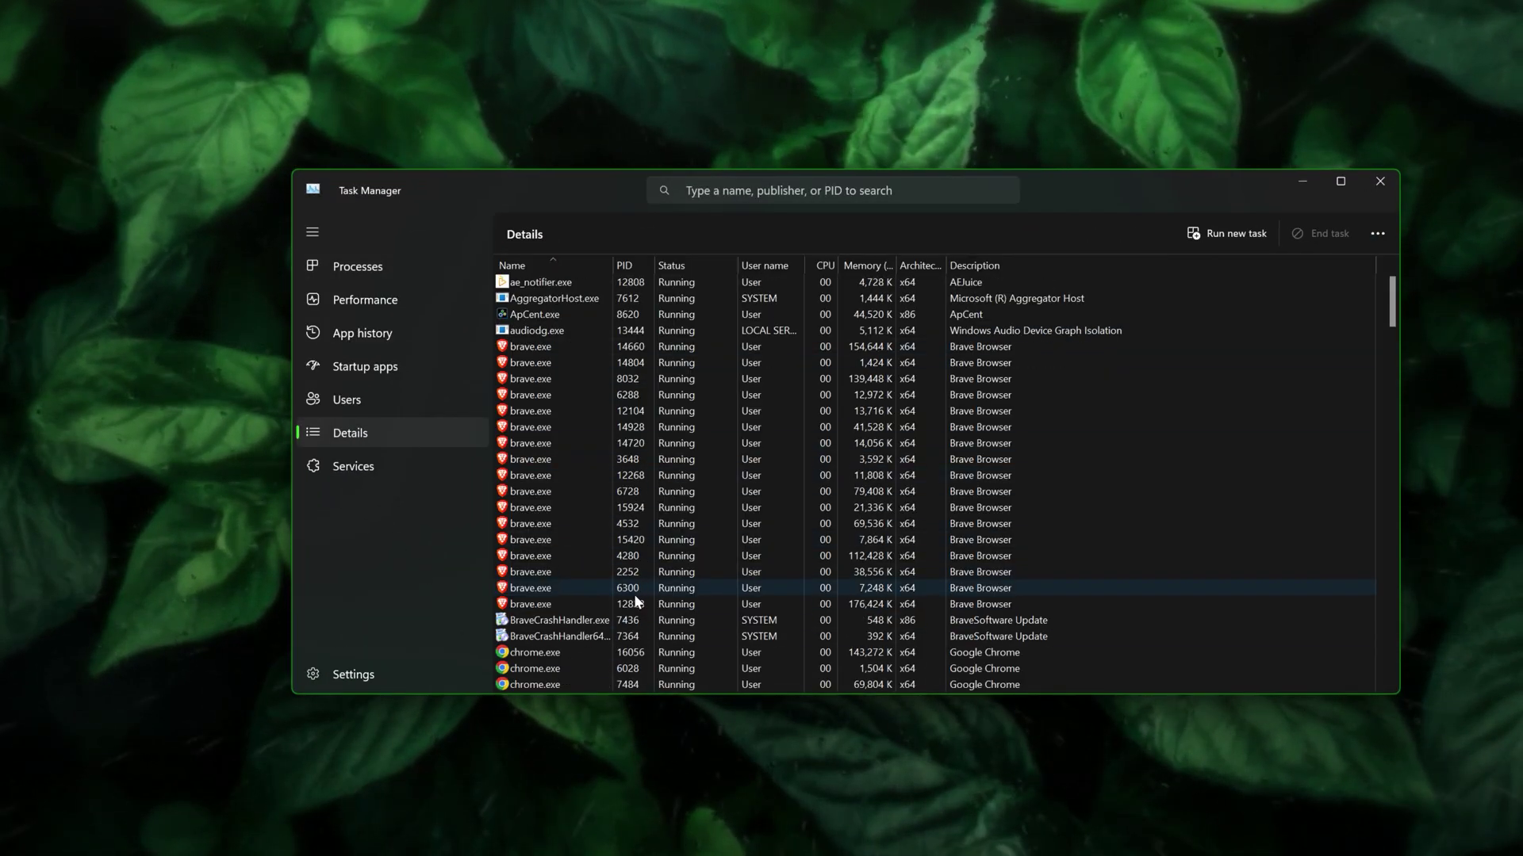
pyautogui.scroll(8, 618, 600)
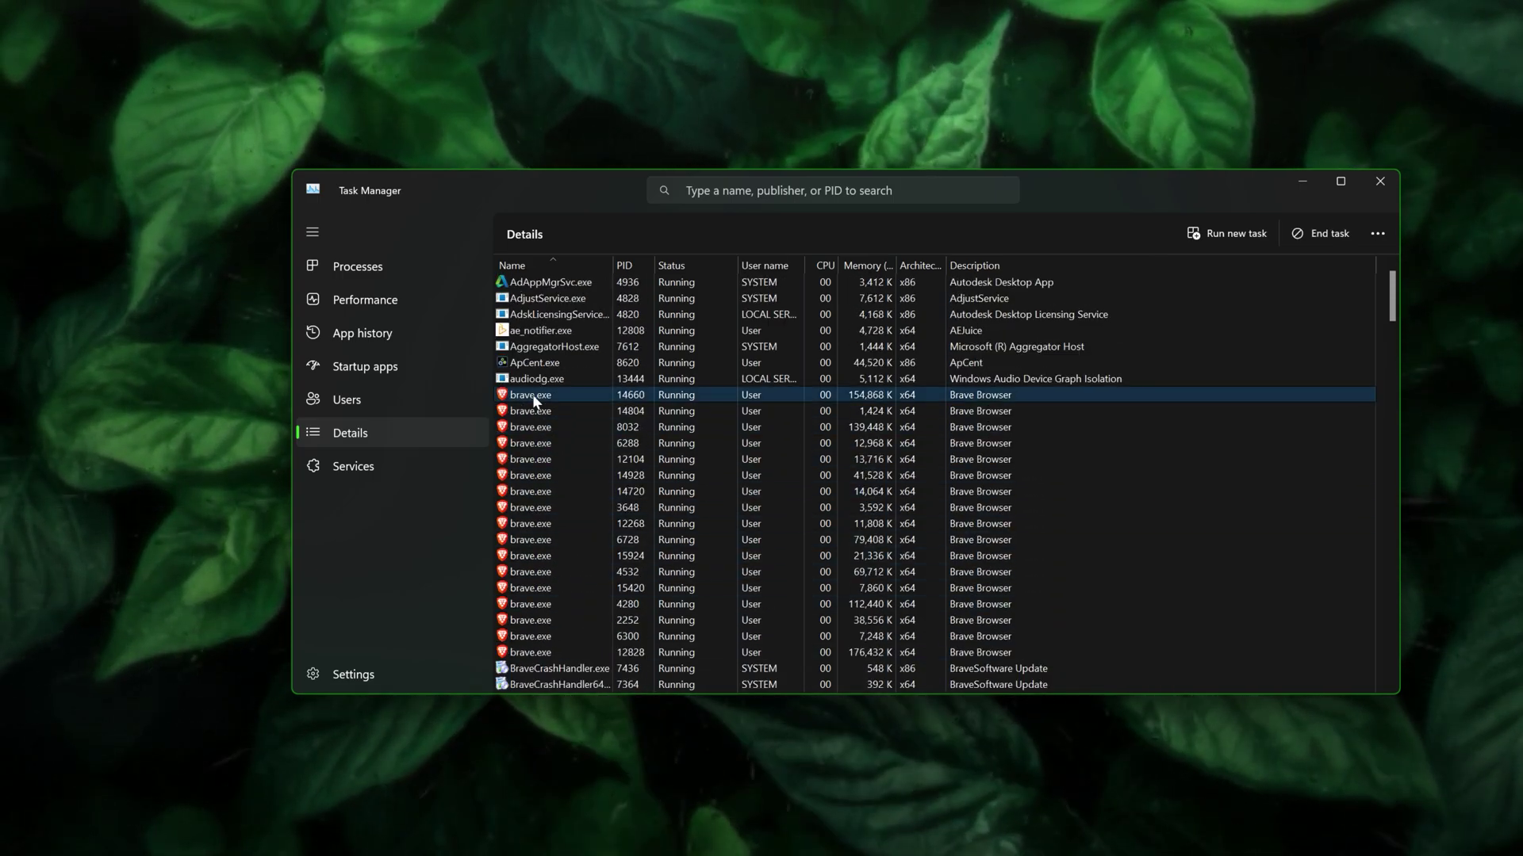
pyautogui.rightClick(532, 394)
pyautogui.click(598, 426)
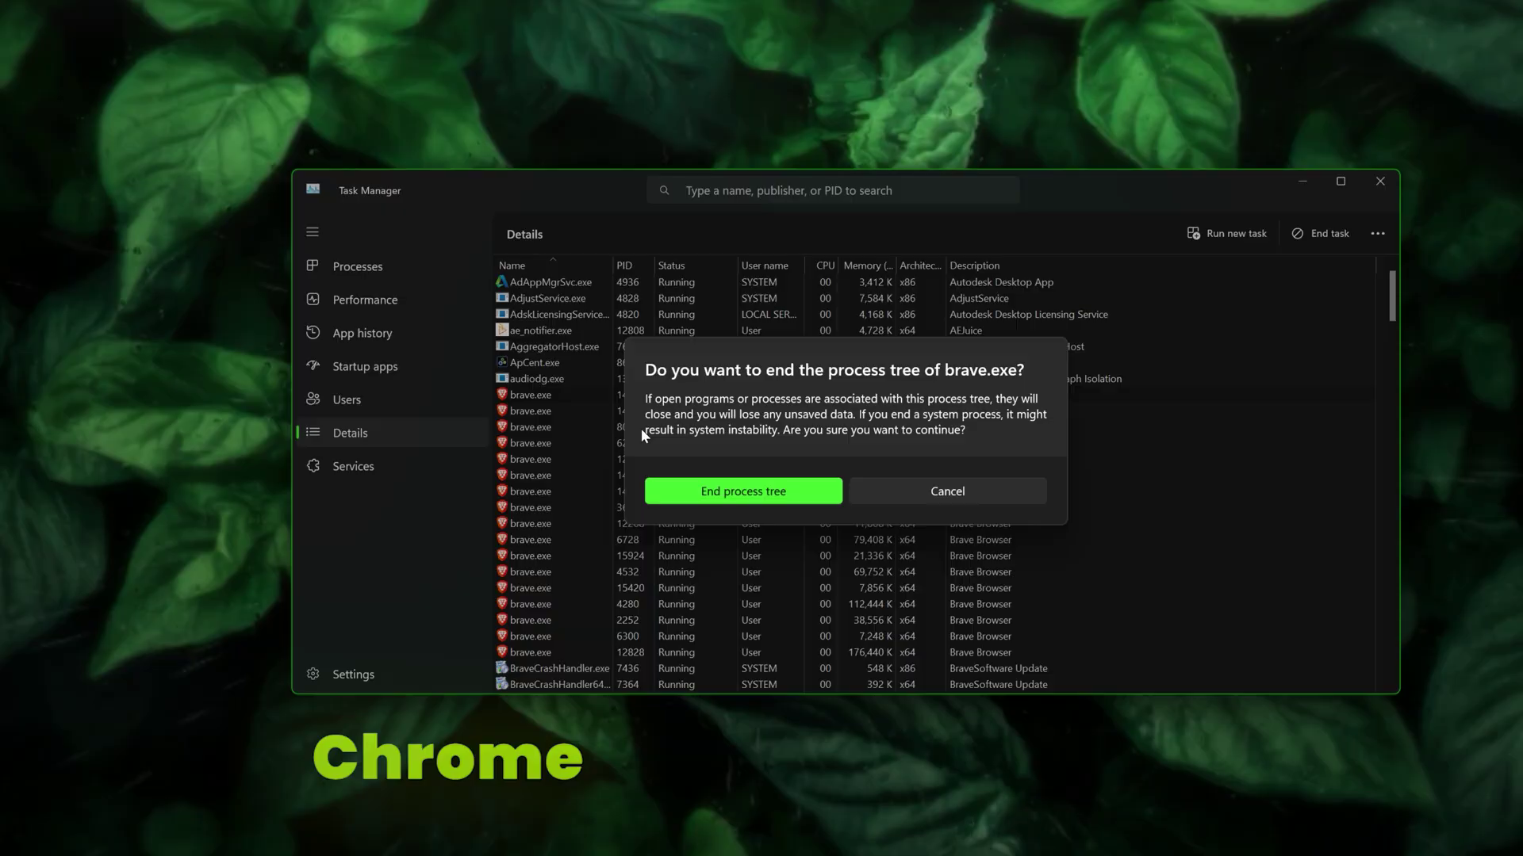
pyautogui.click(725, 492)
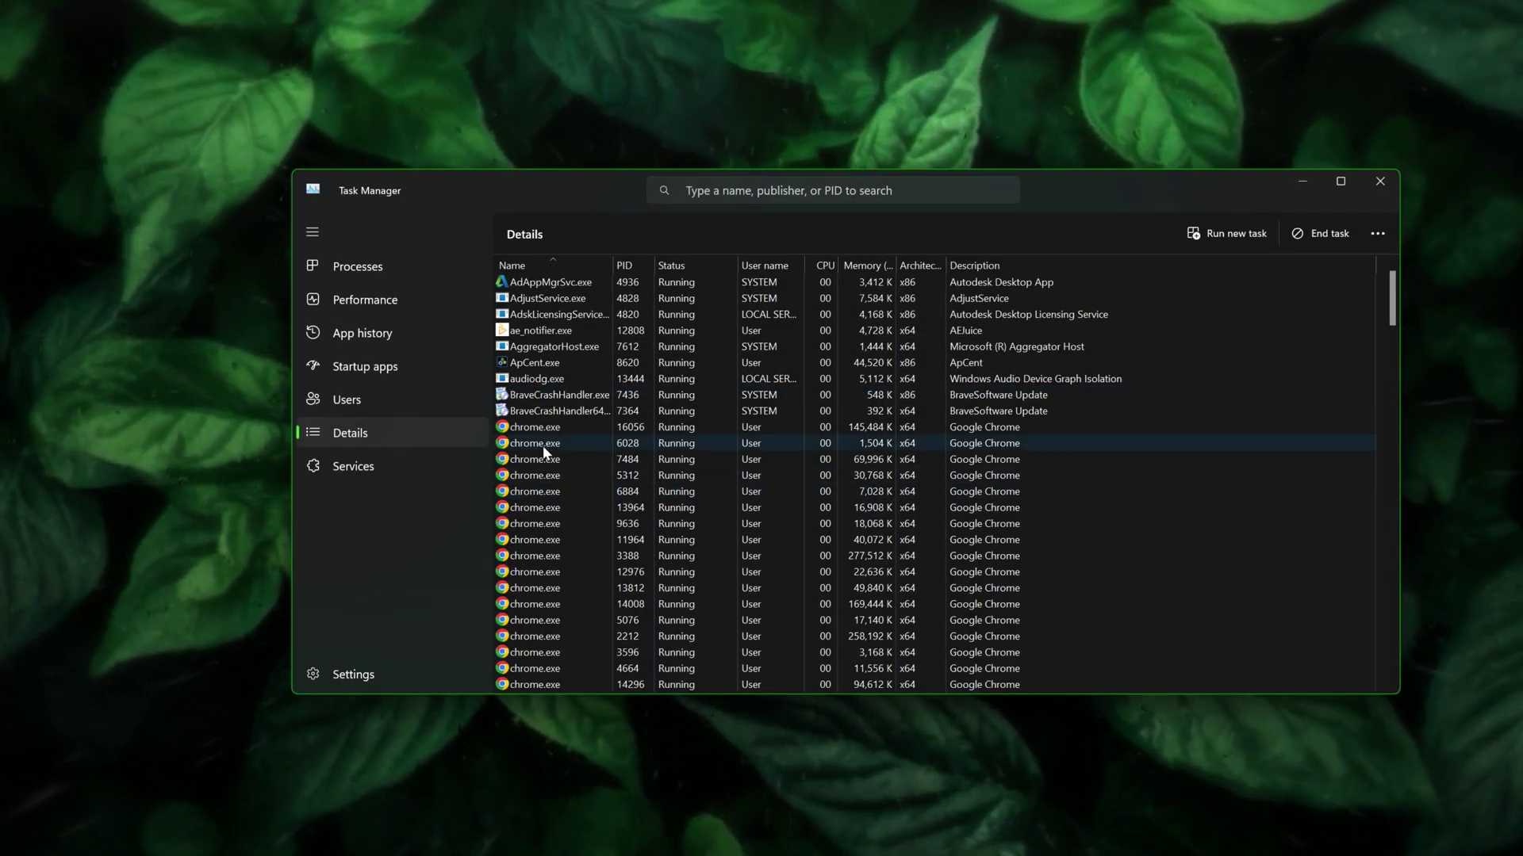
# Step: End the entire process tree of chrome.exe
pyautogui.click(517, 428)
pyautogui.rightClick(537, 426)
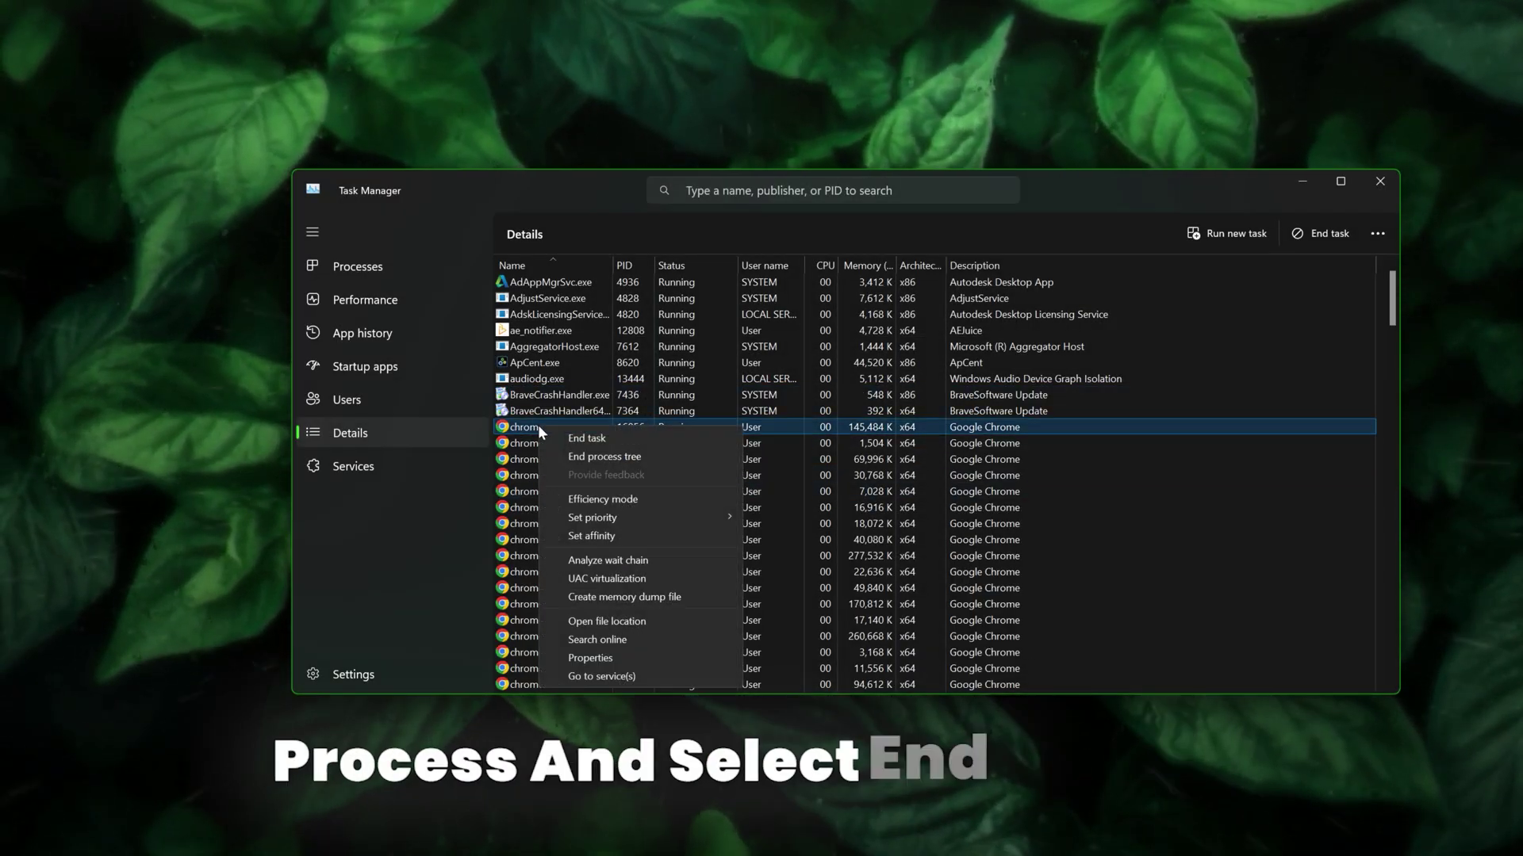
pyautogui.click(621, 454)
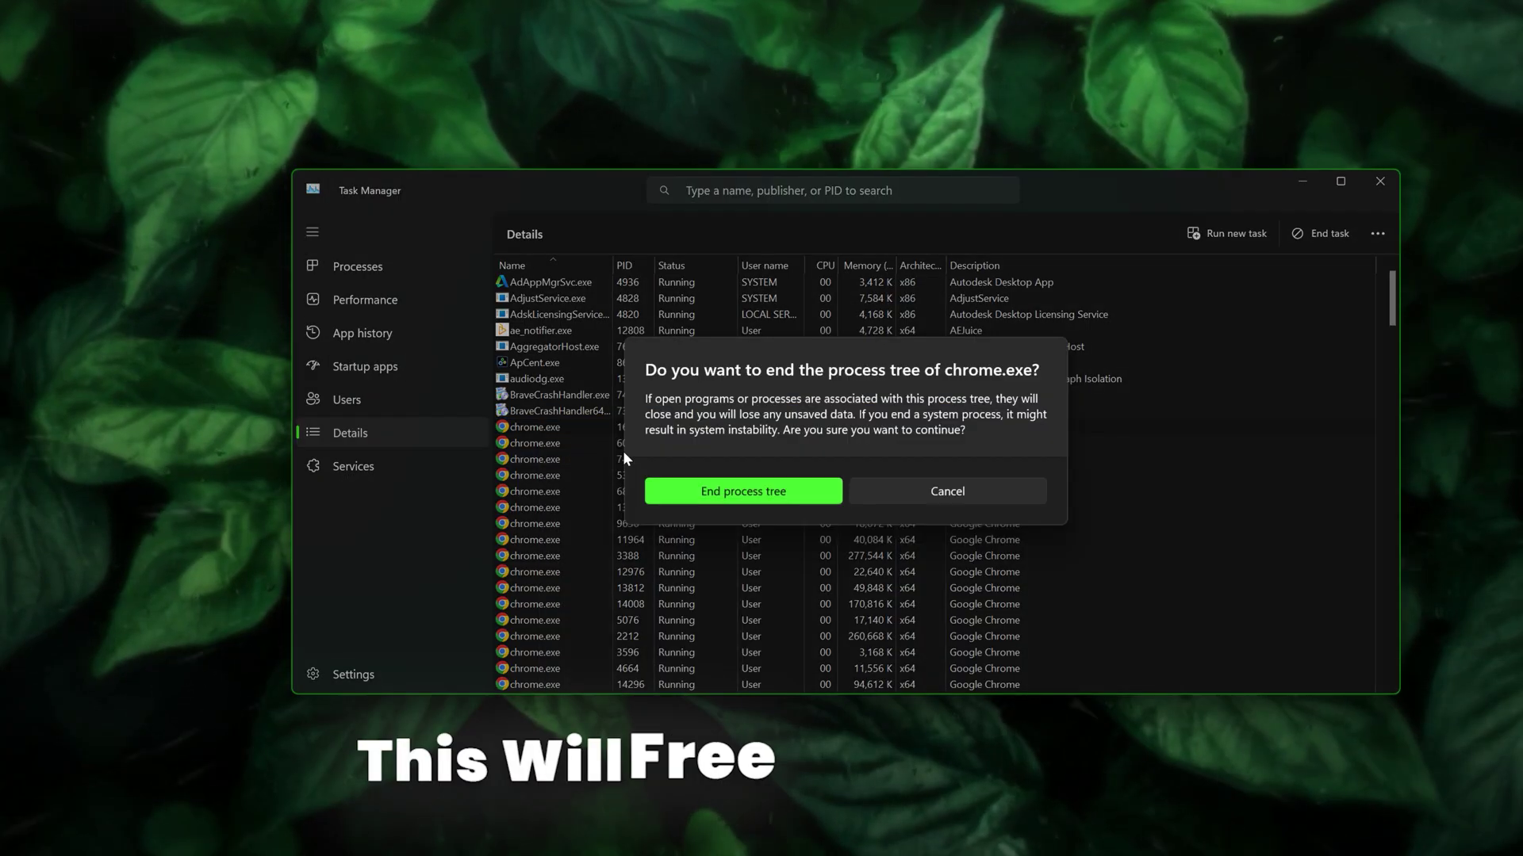
pyautogui.click(764, 492)
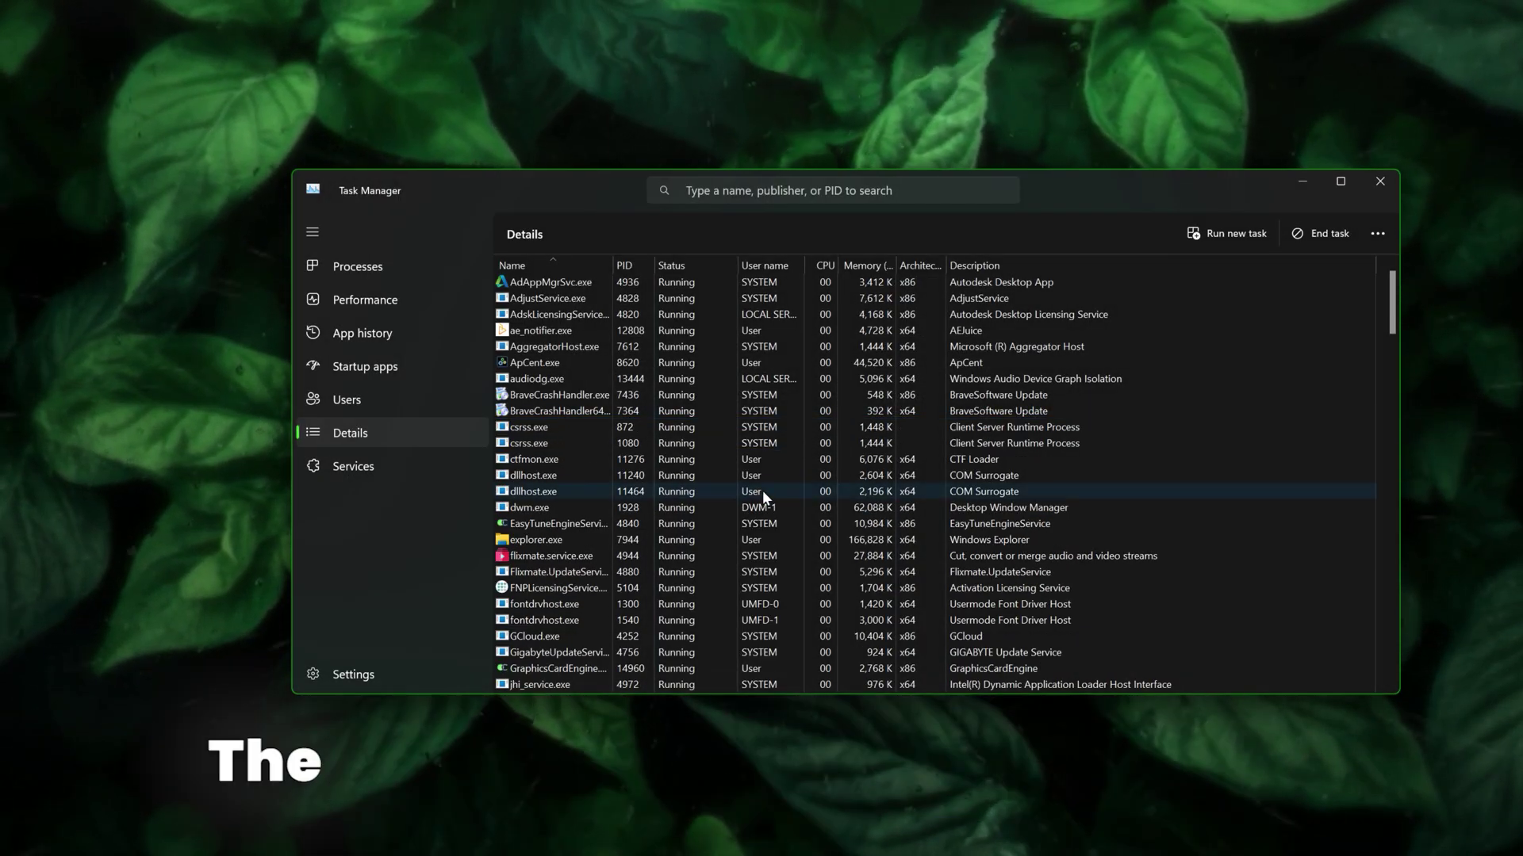
# Step: Find the first msedge.exe entry in the detailed process list and end its process tree
pyautogui.scroll(-5, 758, 539)
pyautogui.scroll(-5, 757, 539)
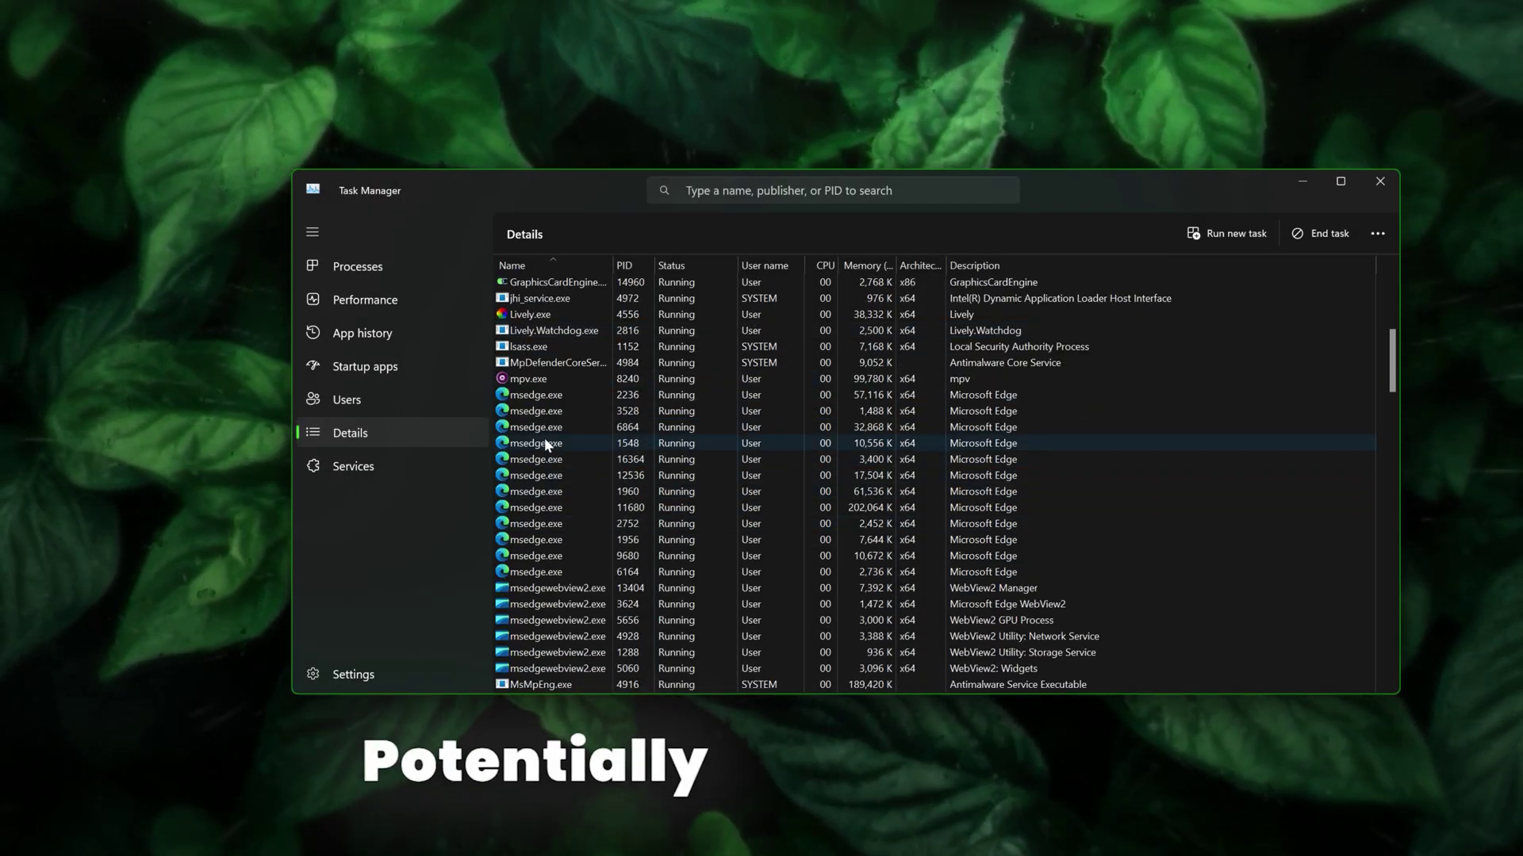
pyautogui.rightClick(568, 398)
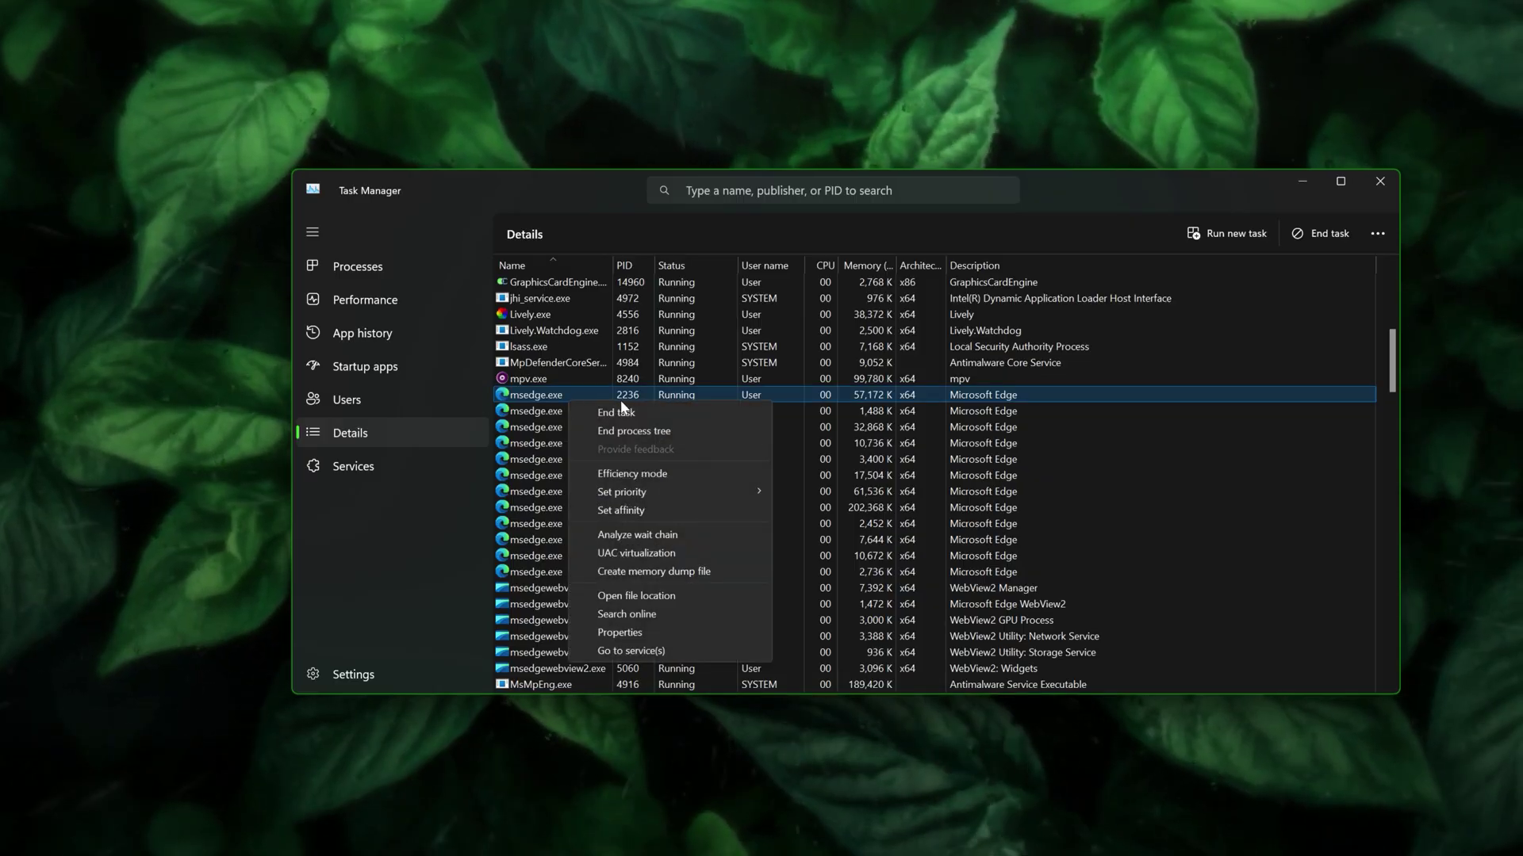
pyautogui.click(617, 430)
pyautogui.click(775, 498)
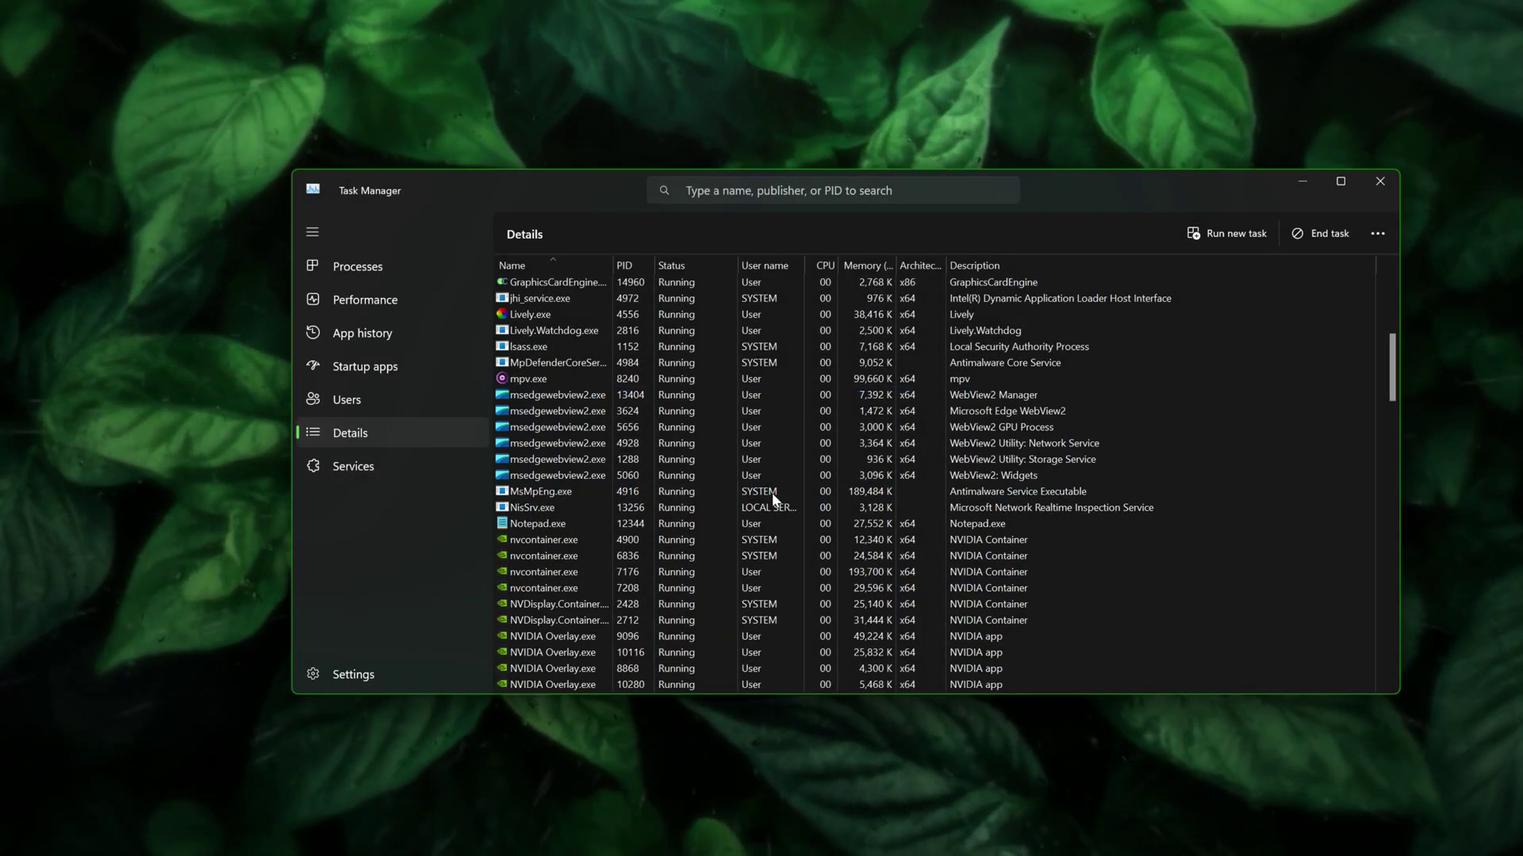
pyautogui.scroll(-8, 761, 508)
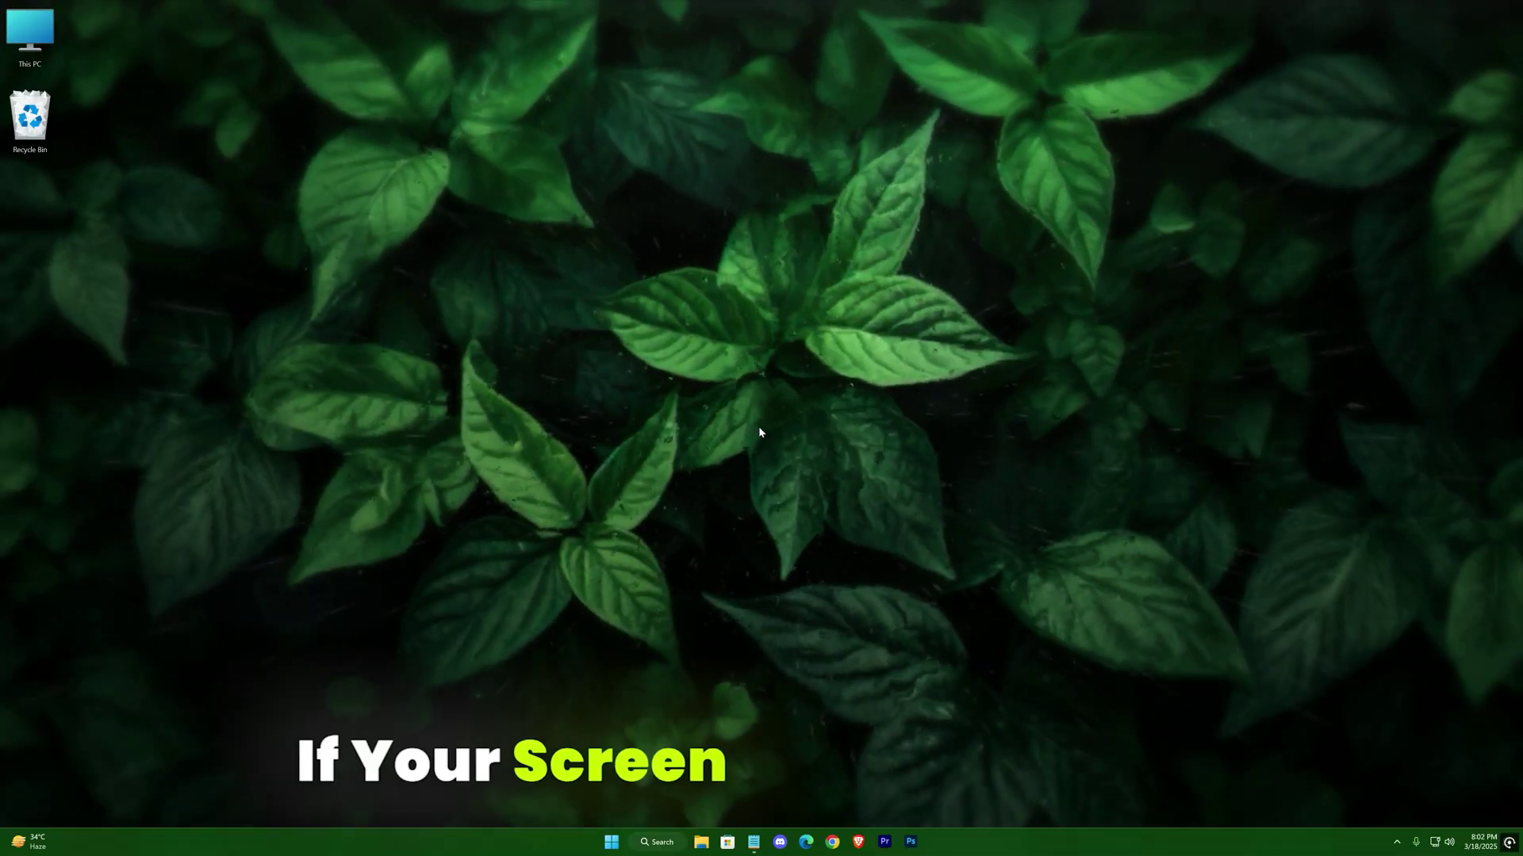
# Step: Open Task Manager again from the desktop
pyautogui.click(611, 842)
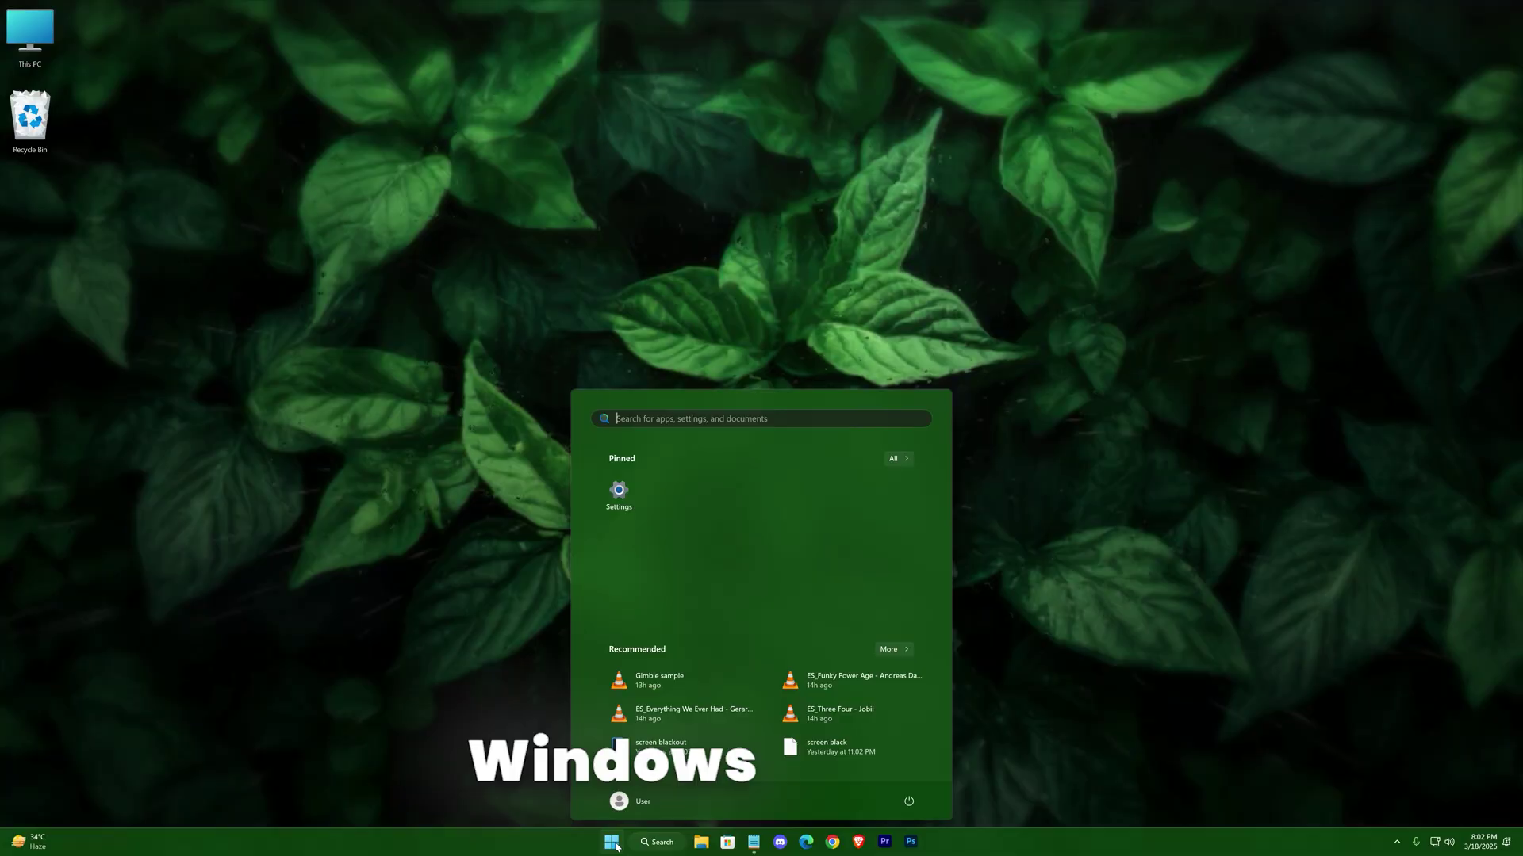
pyautogui.click(612, 842)
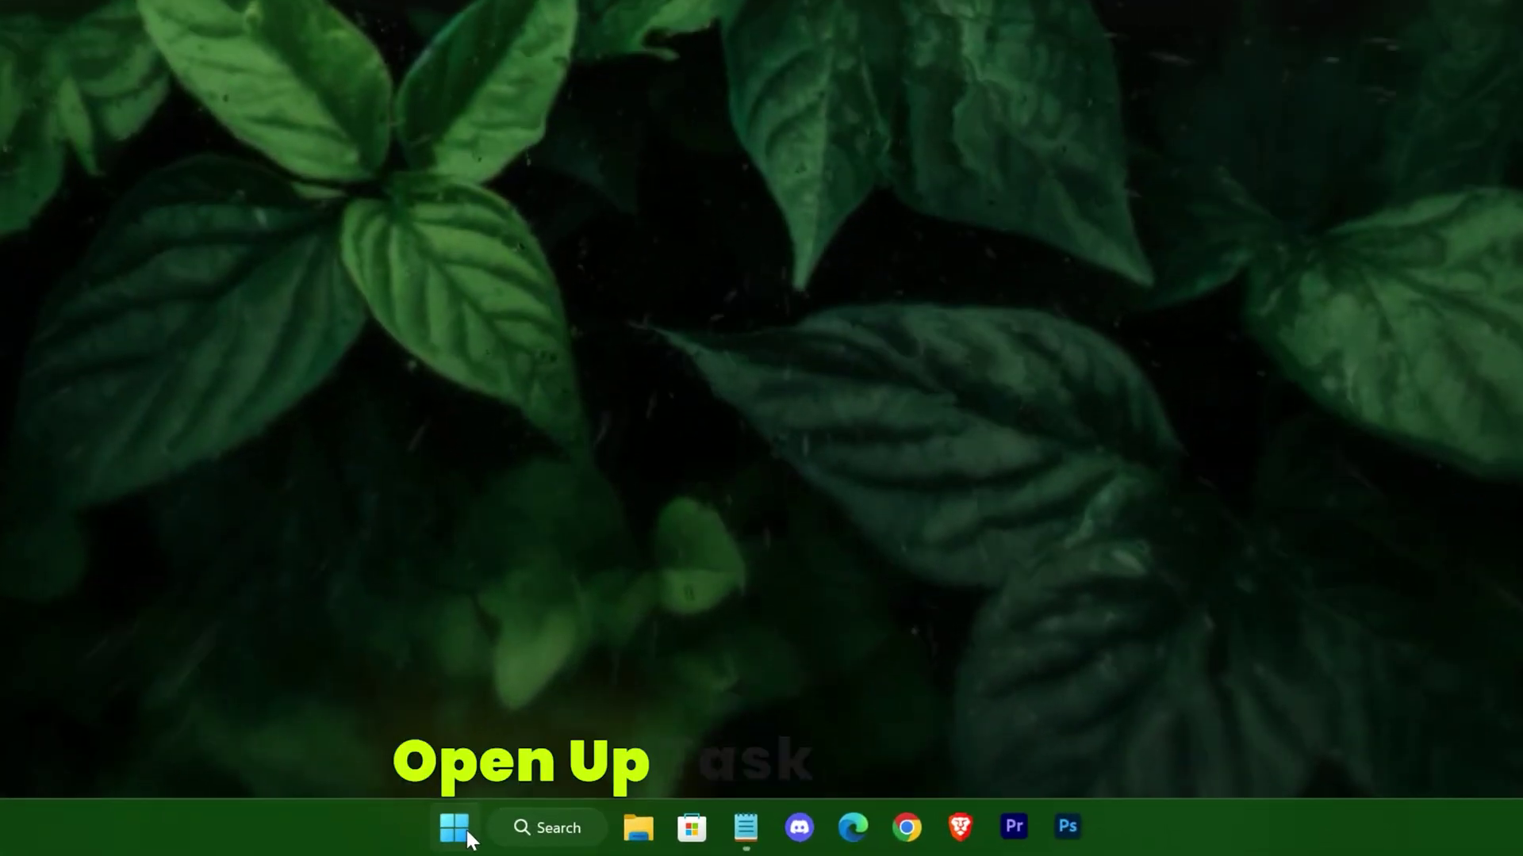
pyautogui.rightClick(466, 830)
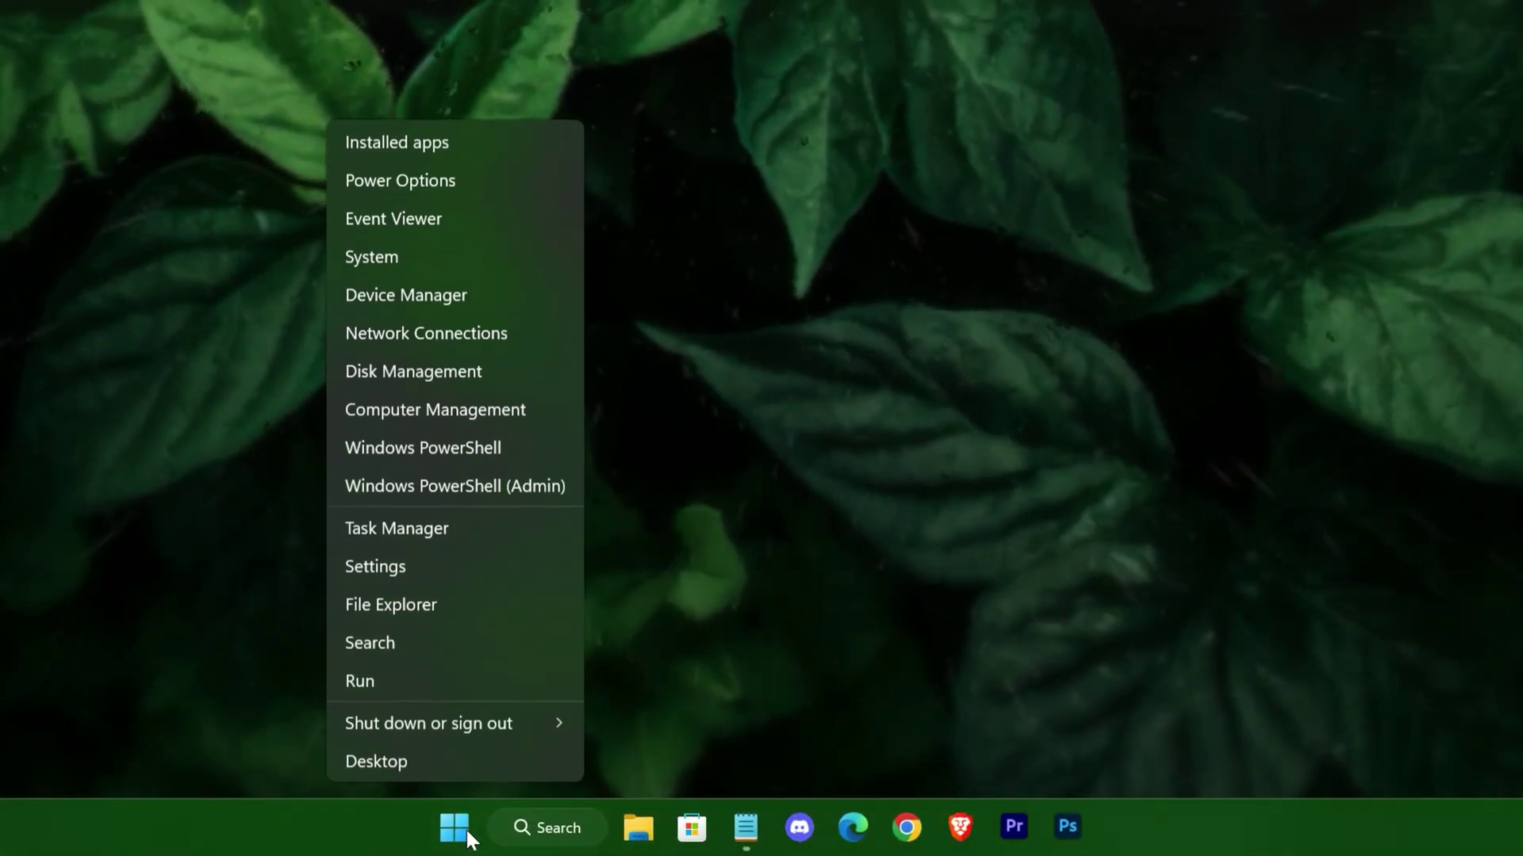
pyautogui.click(441, 529)
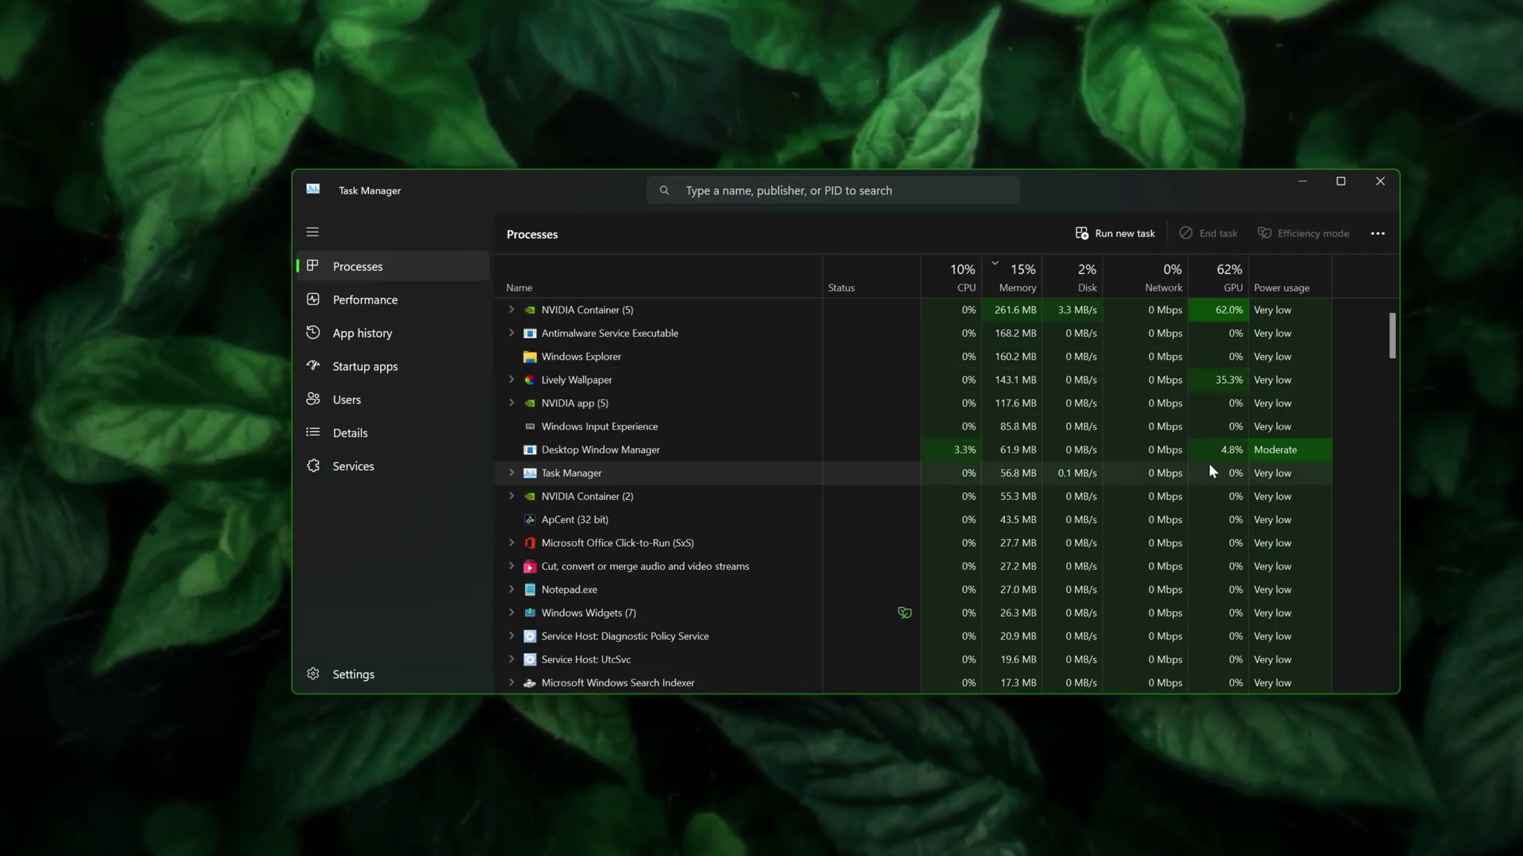
# Step: Filter the running processes by "explorer" and restart Windows Explorer
pyautogui.hotkey('ctrl', 'f')
pyautogui.write('explo')
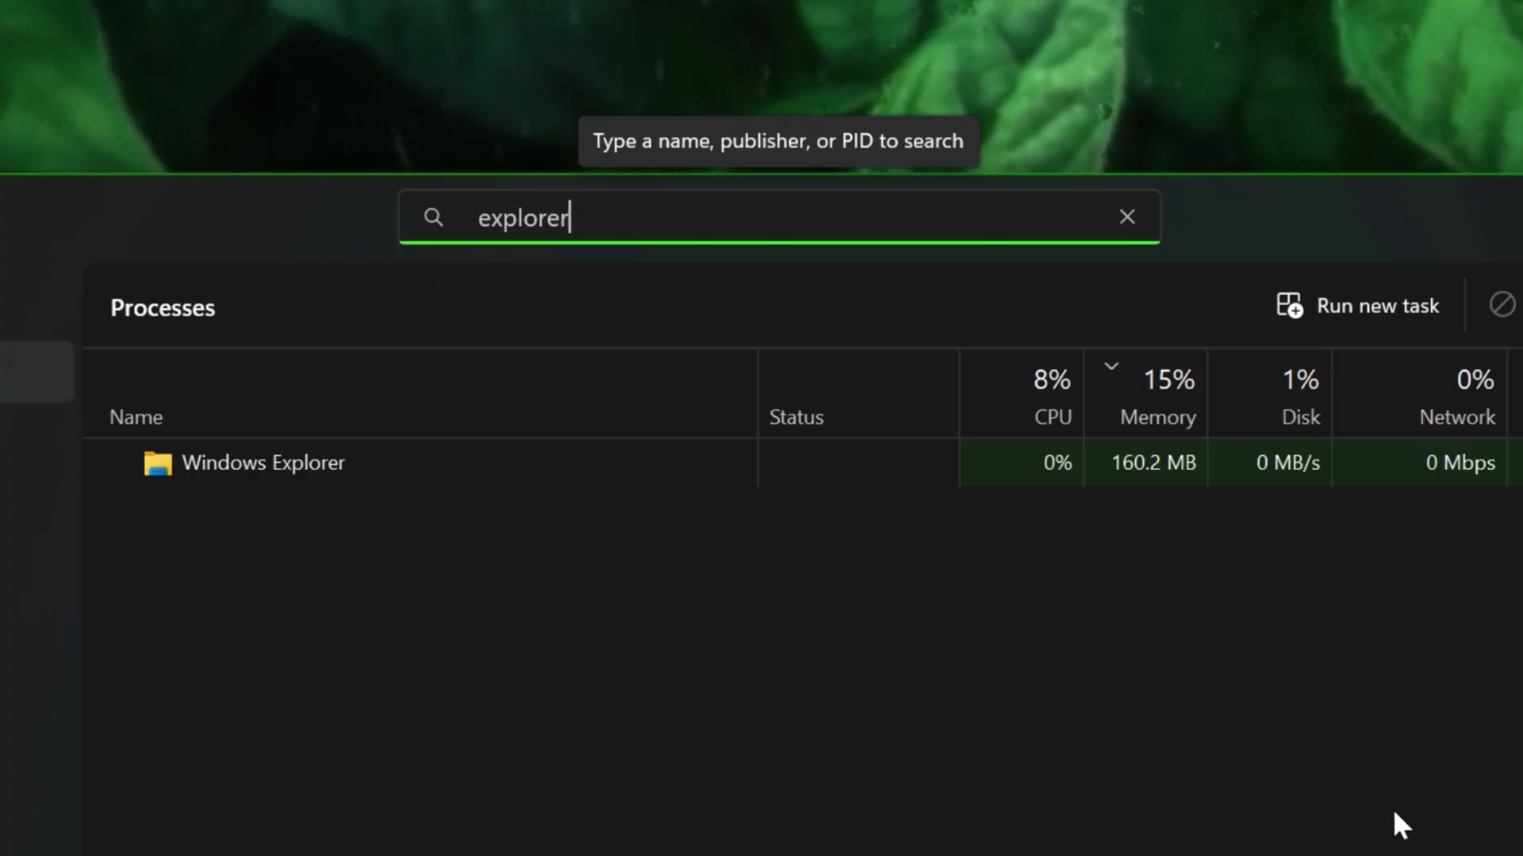
pyautogui.write('rer')
pyautogui.click(309, 480)
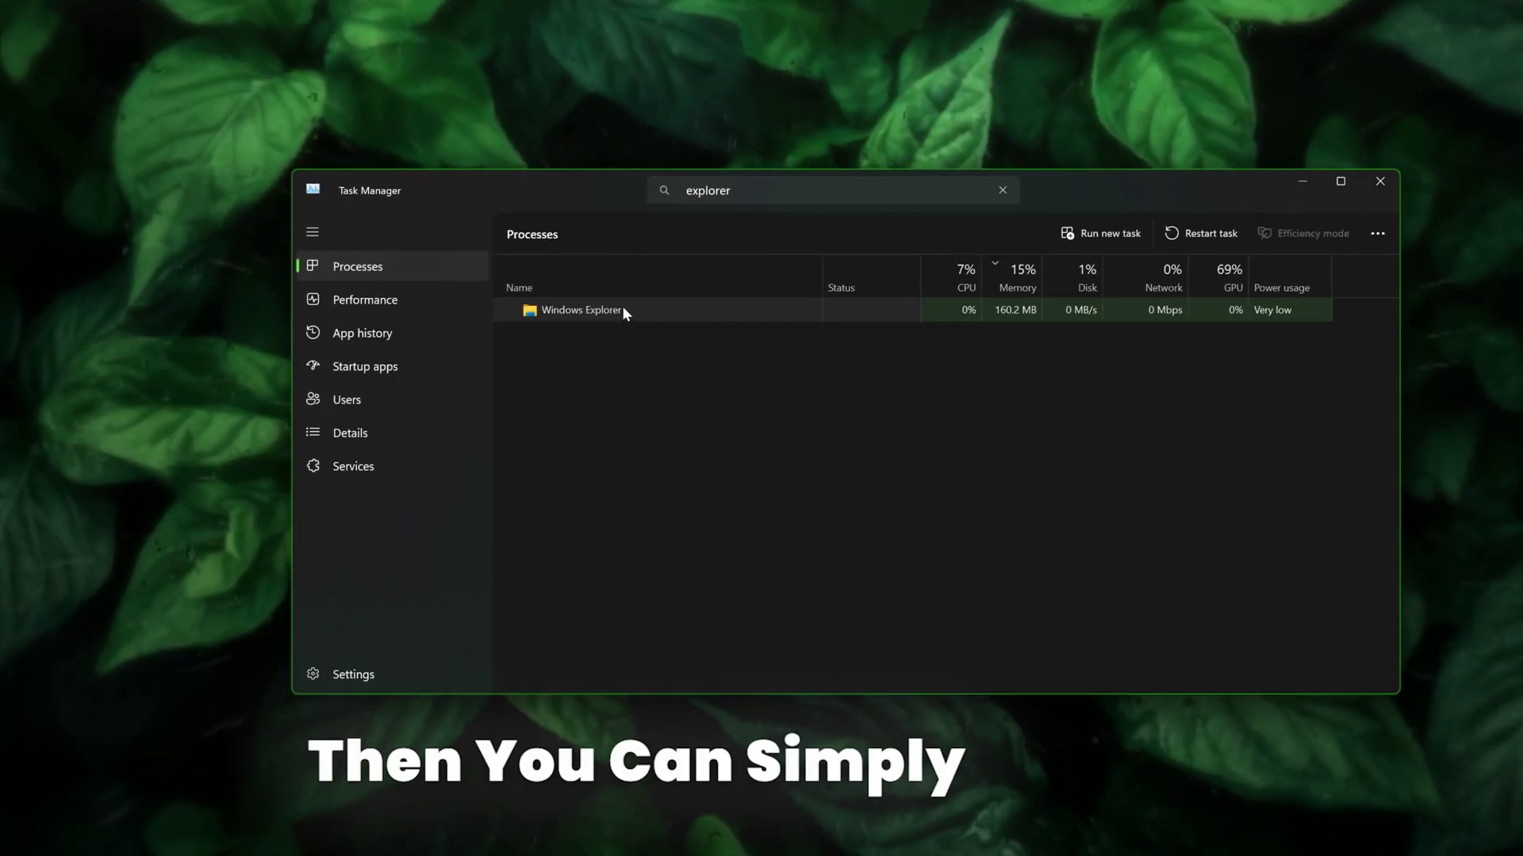
pyautogui.click(1192, 234)
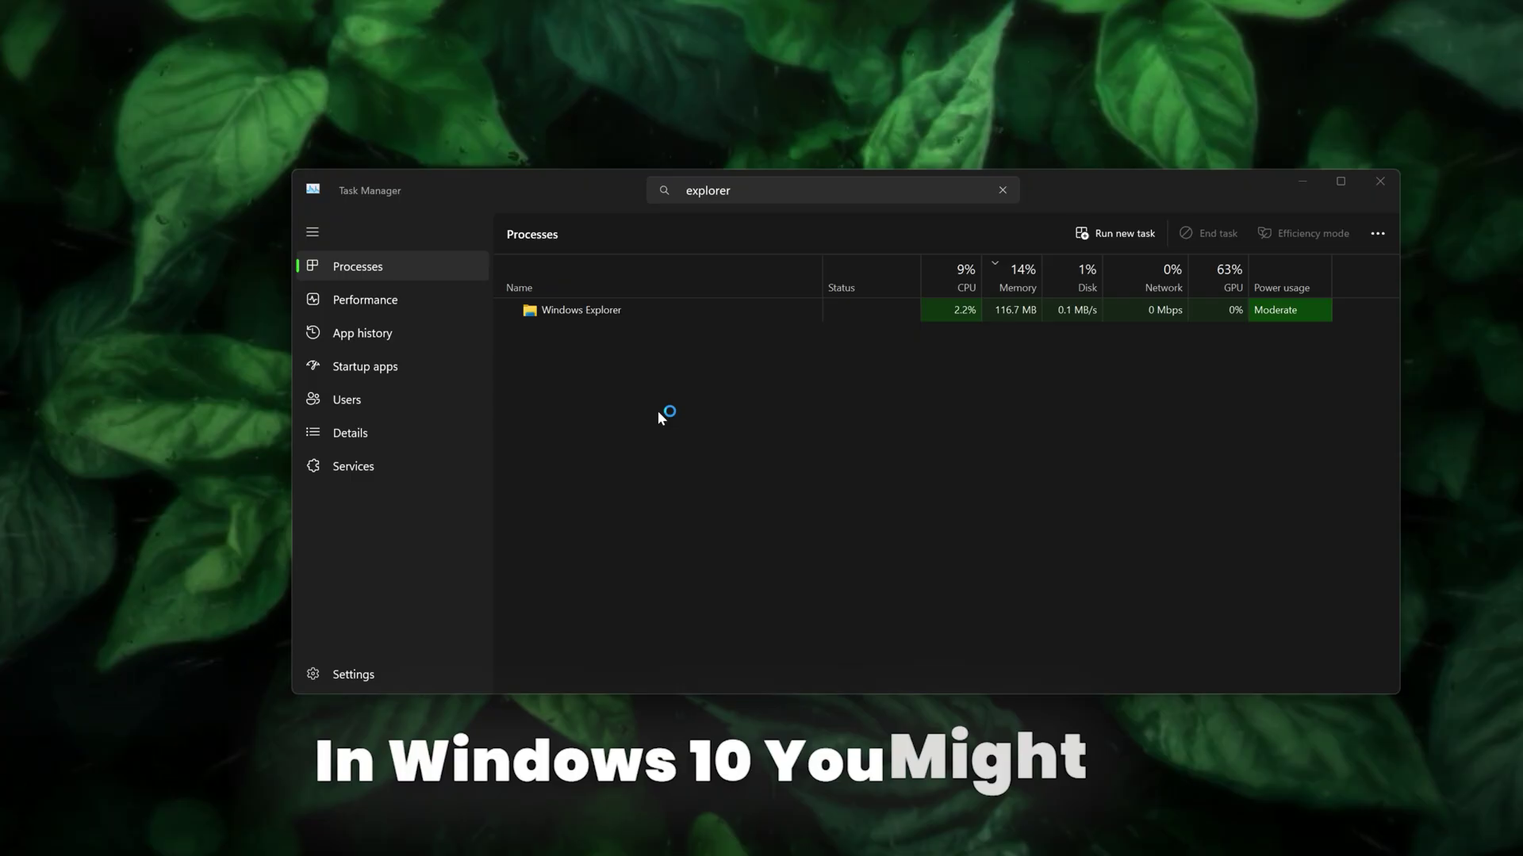
# Step: Locate Windows Explorer's entry in the detailed process list and review the options for ending it
pyautogui.click(626, 312)
pyautogui.rightClick(627, 313)
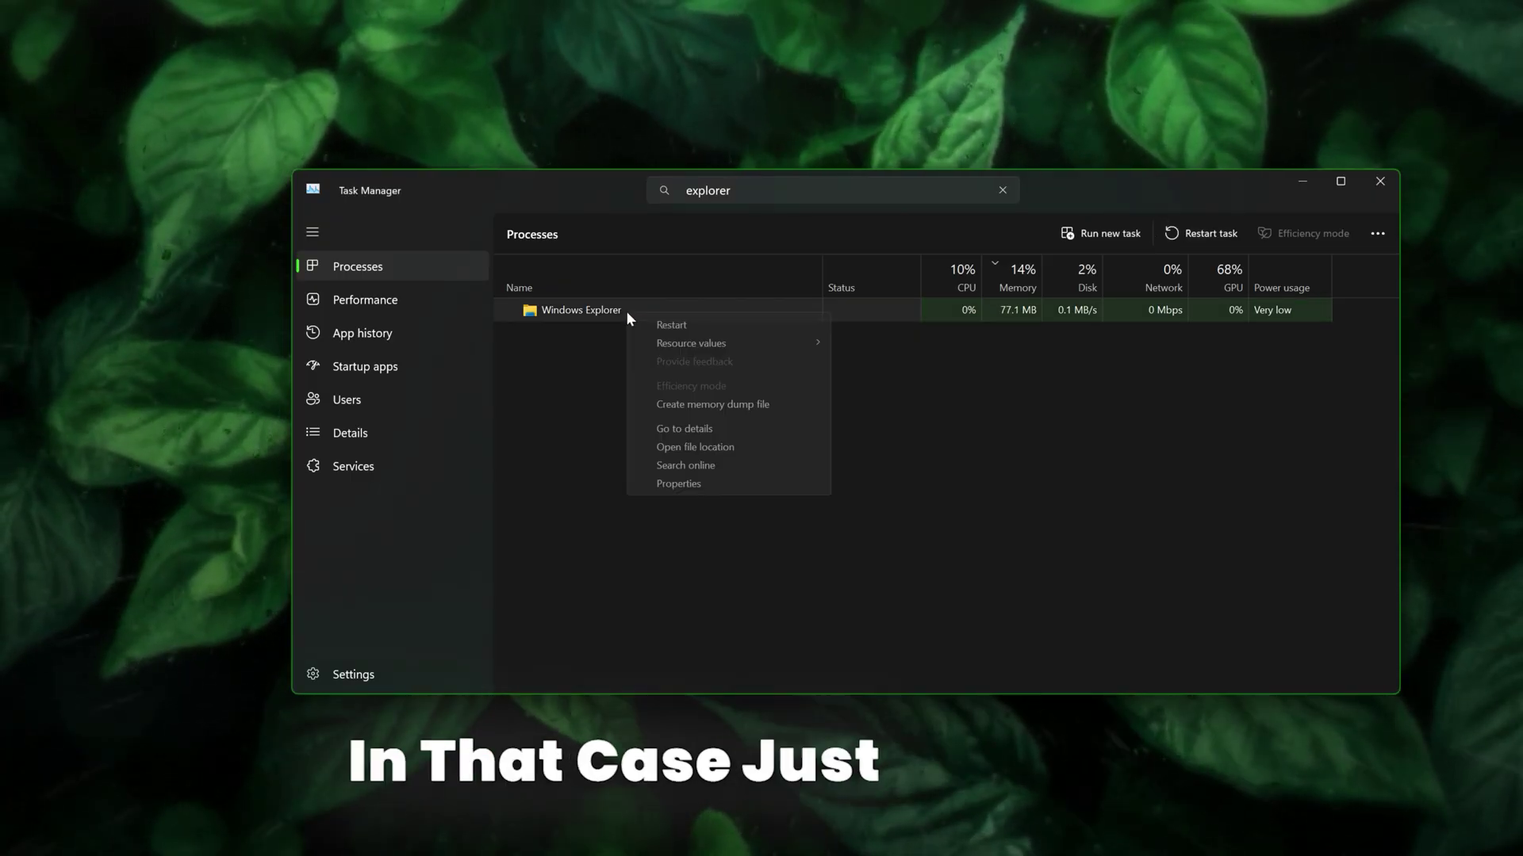
pyautogui.click(681, 428)
pyautogui.rightClick(539, 278)
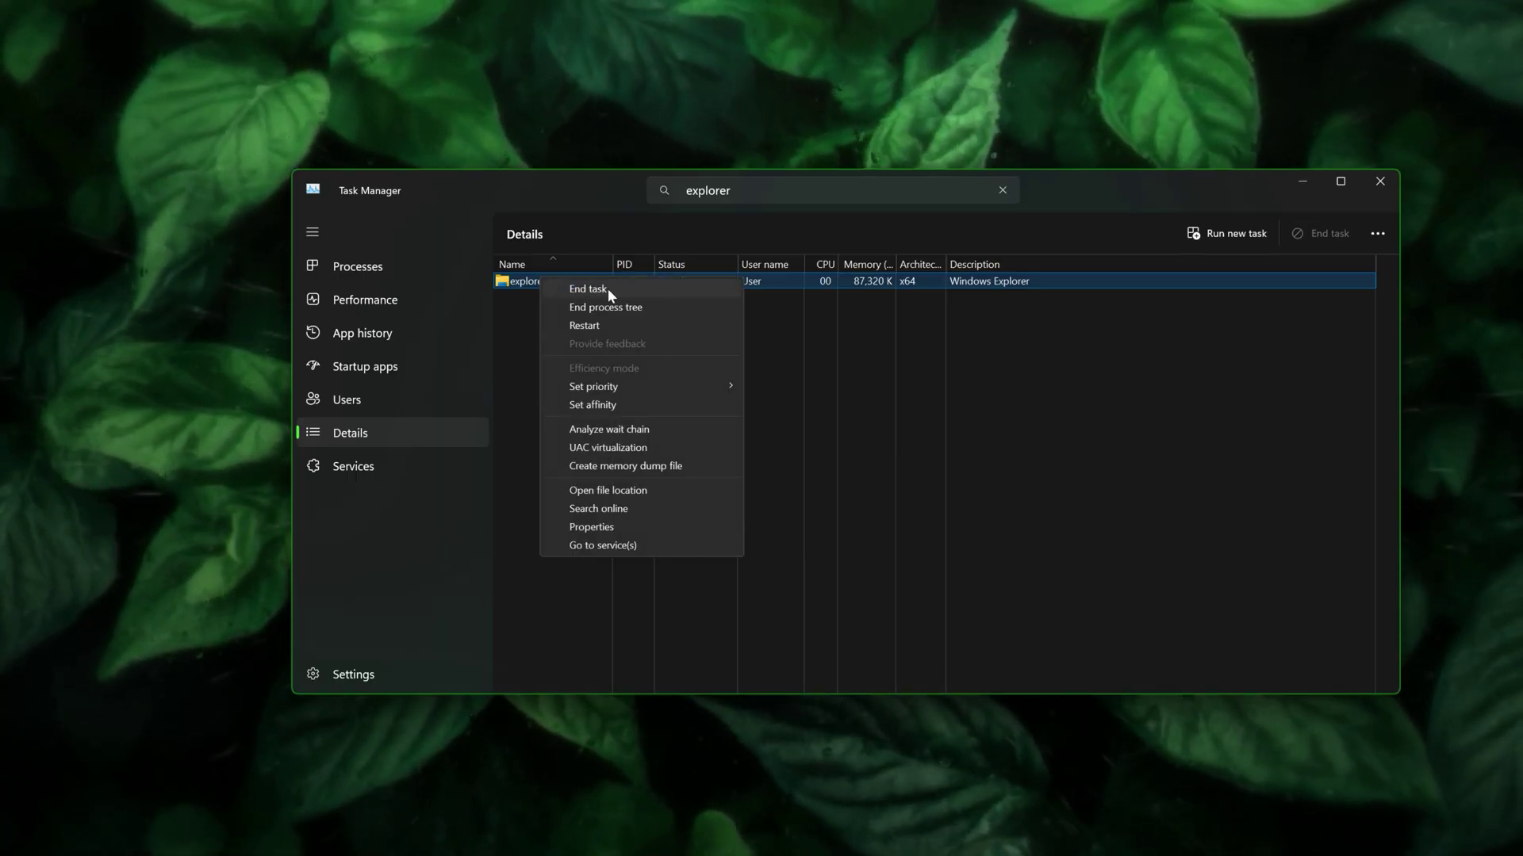
pyautogui.click(512, 323)
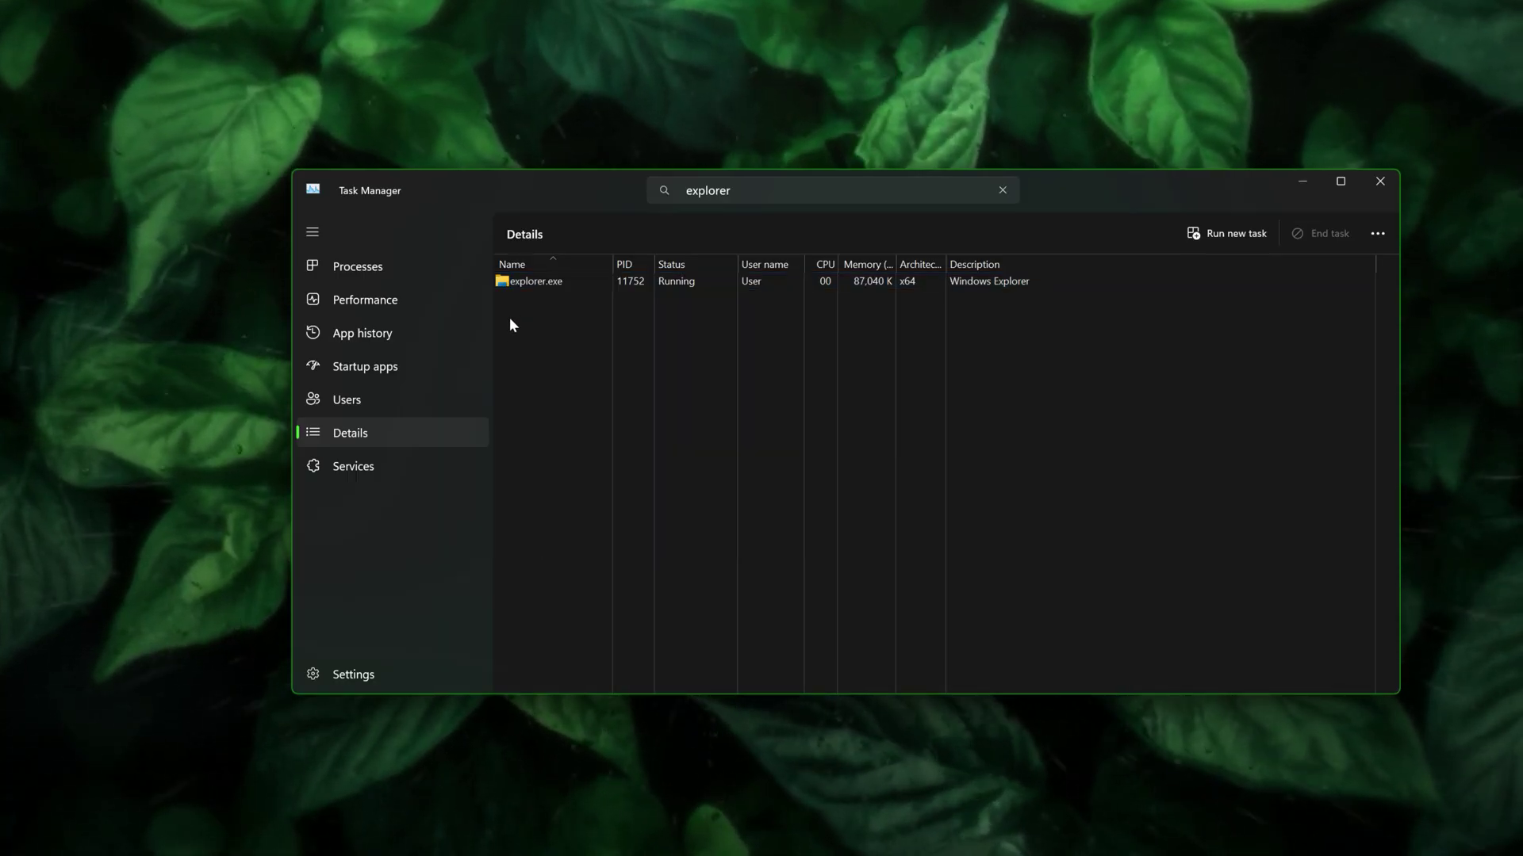
# Step: Return to the process overview and begin a new task, entering "exp" as the program name
pyautogui.click(395, 271)
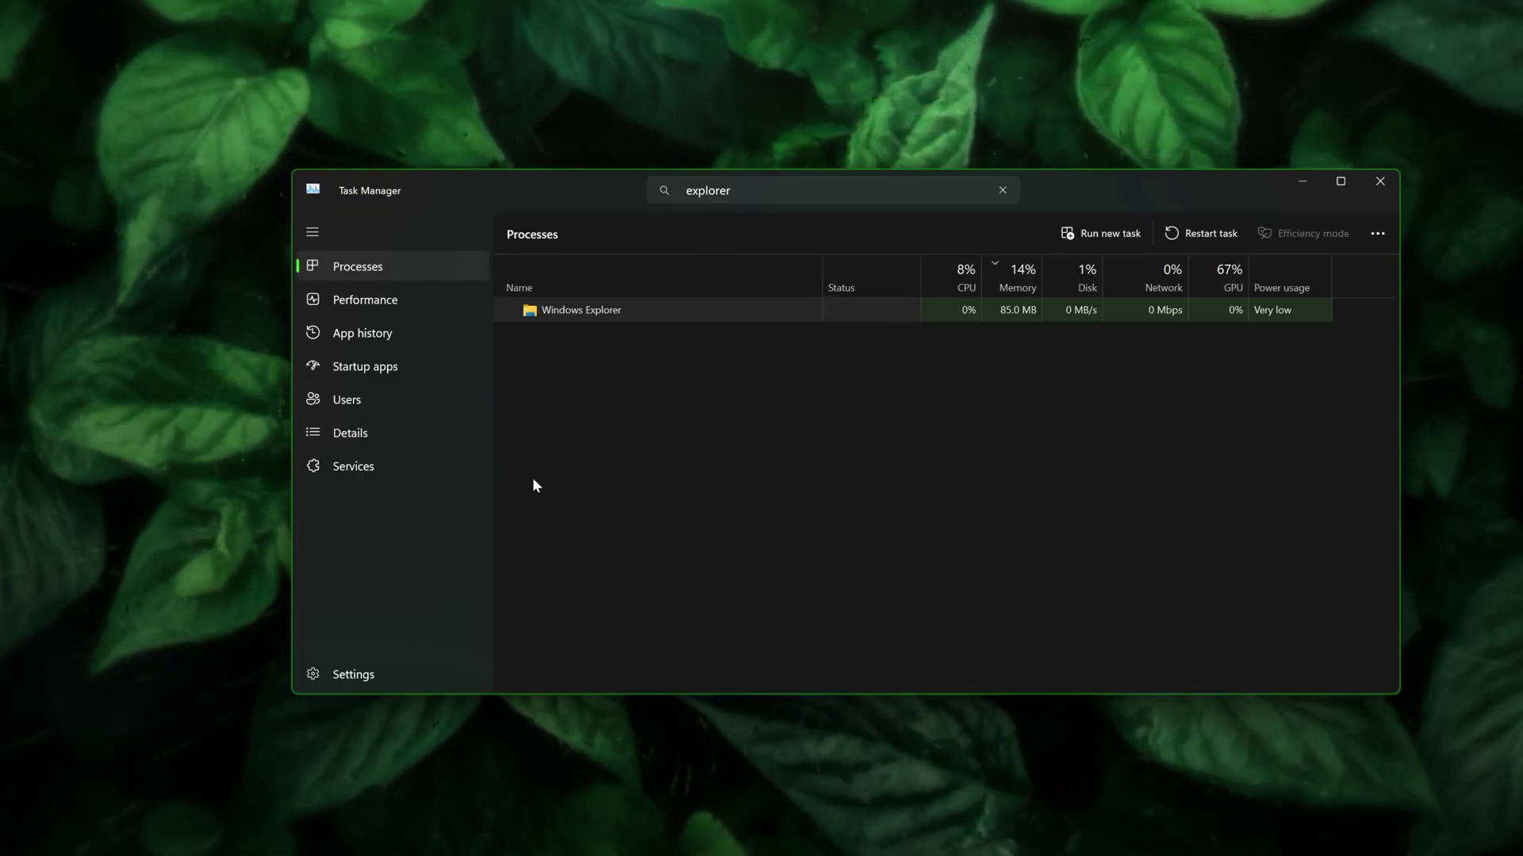
pyautogui.click(1097, 237)
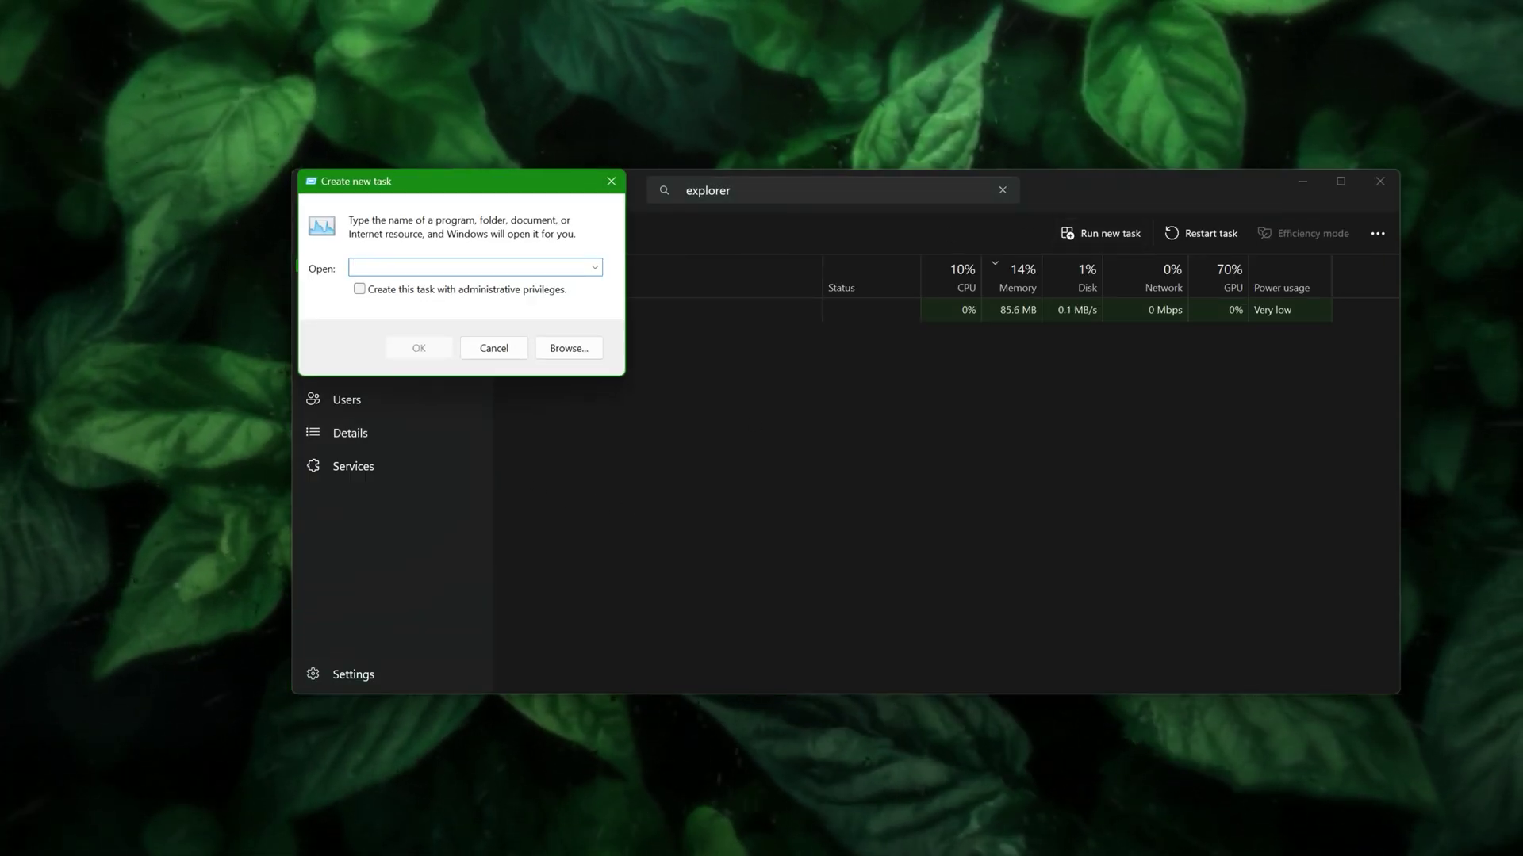
pyautogui.write('exp')
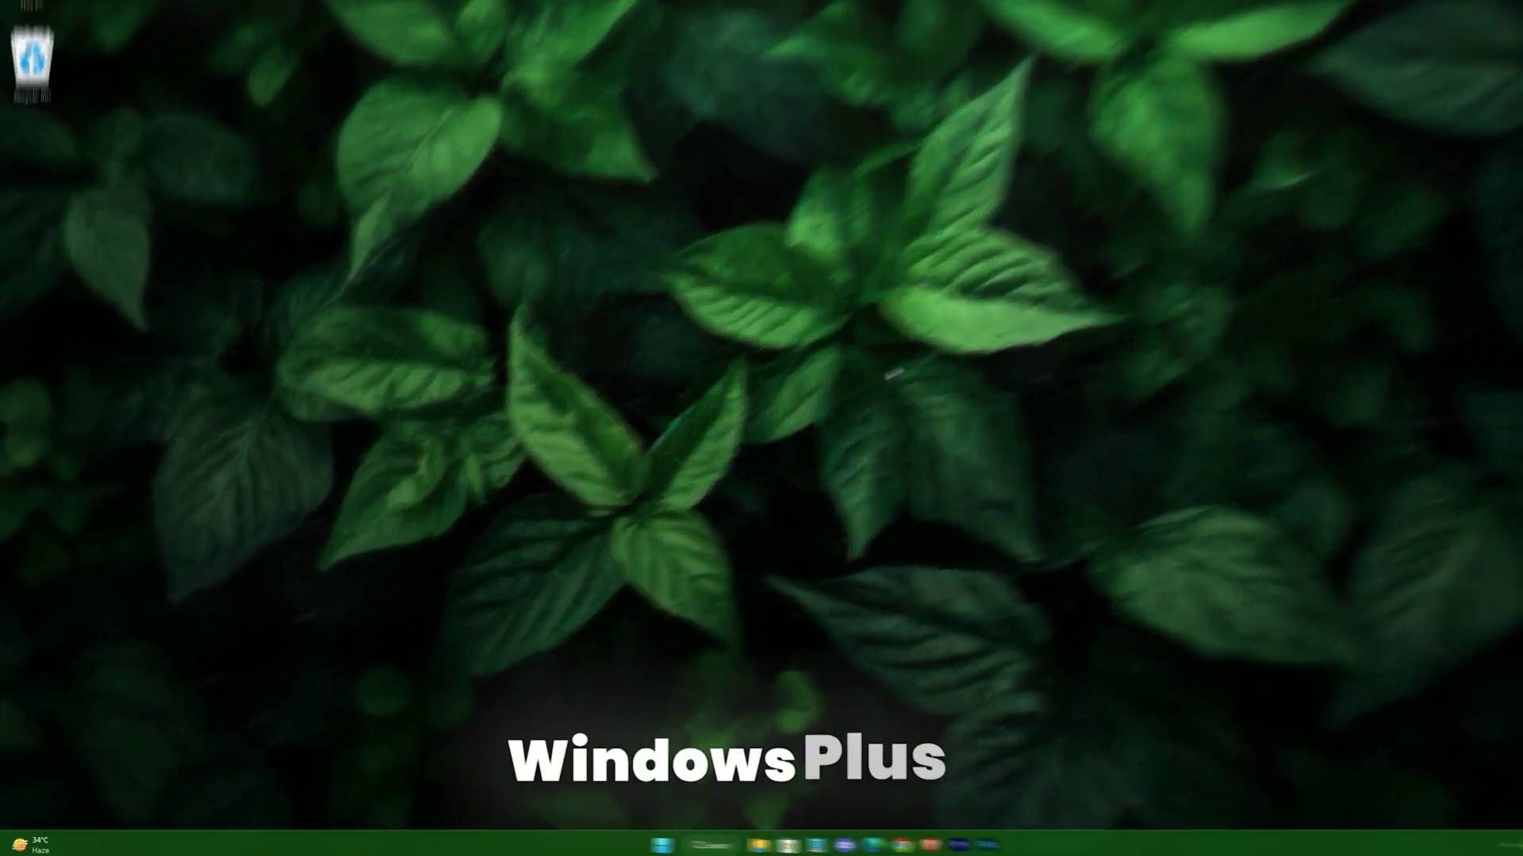
# Step: Run powercfg.cpl and open the advanced power settings of the Balanced plan
pyautogui.press('super+r')
pyautogui.write('po')
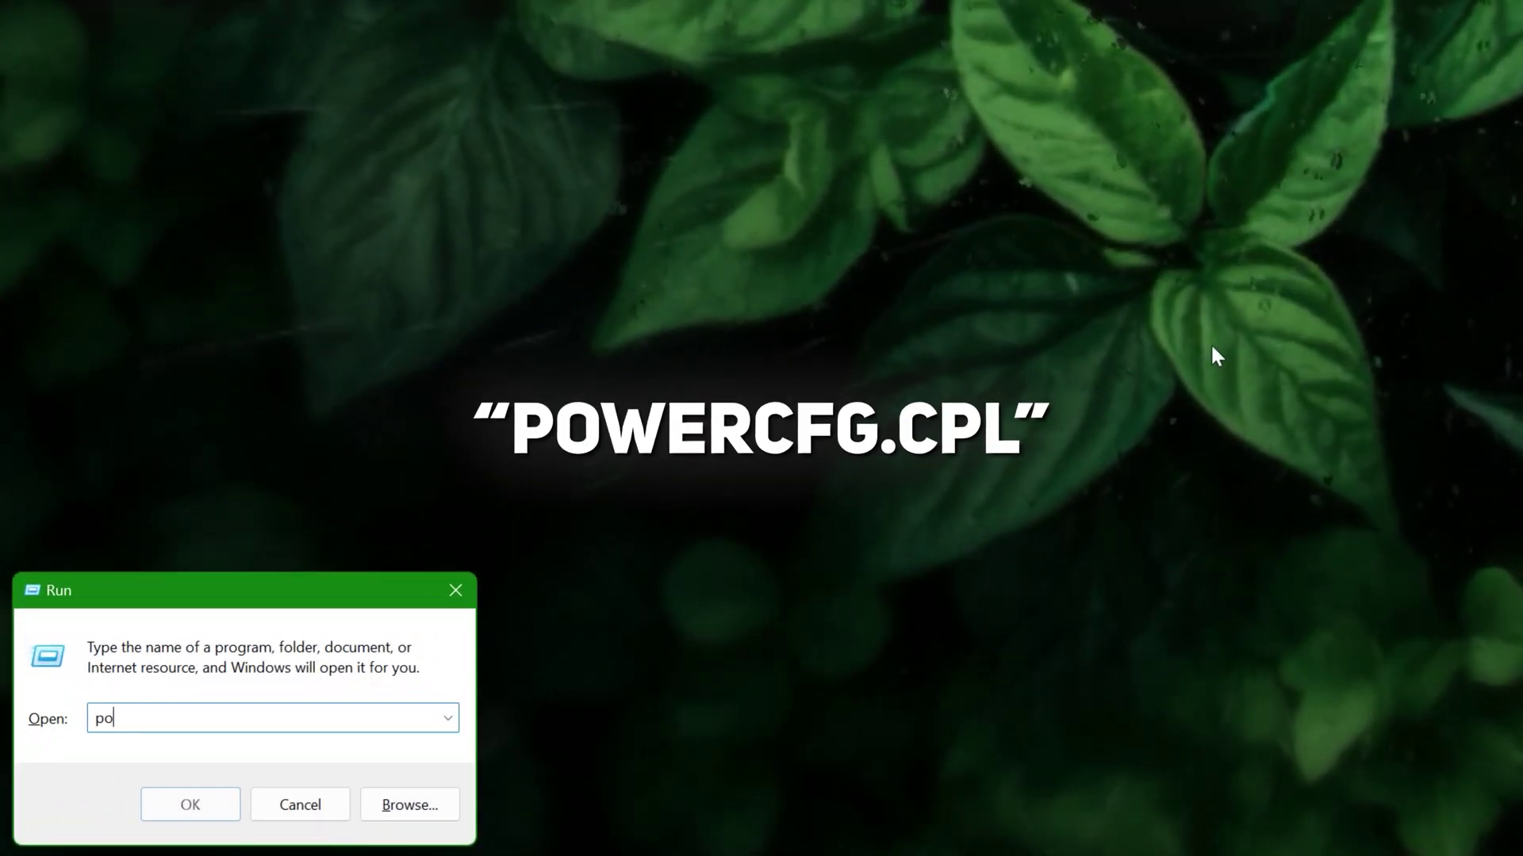
pyautogui.write('wercfg.cpl')
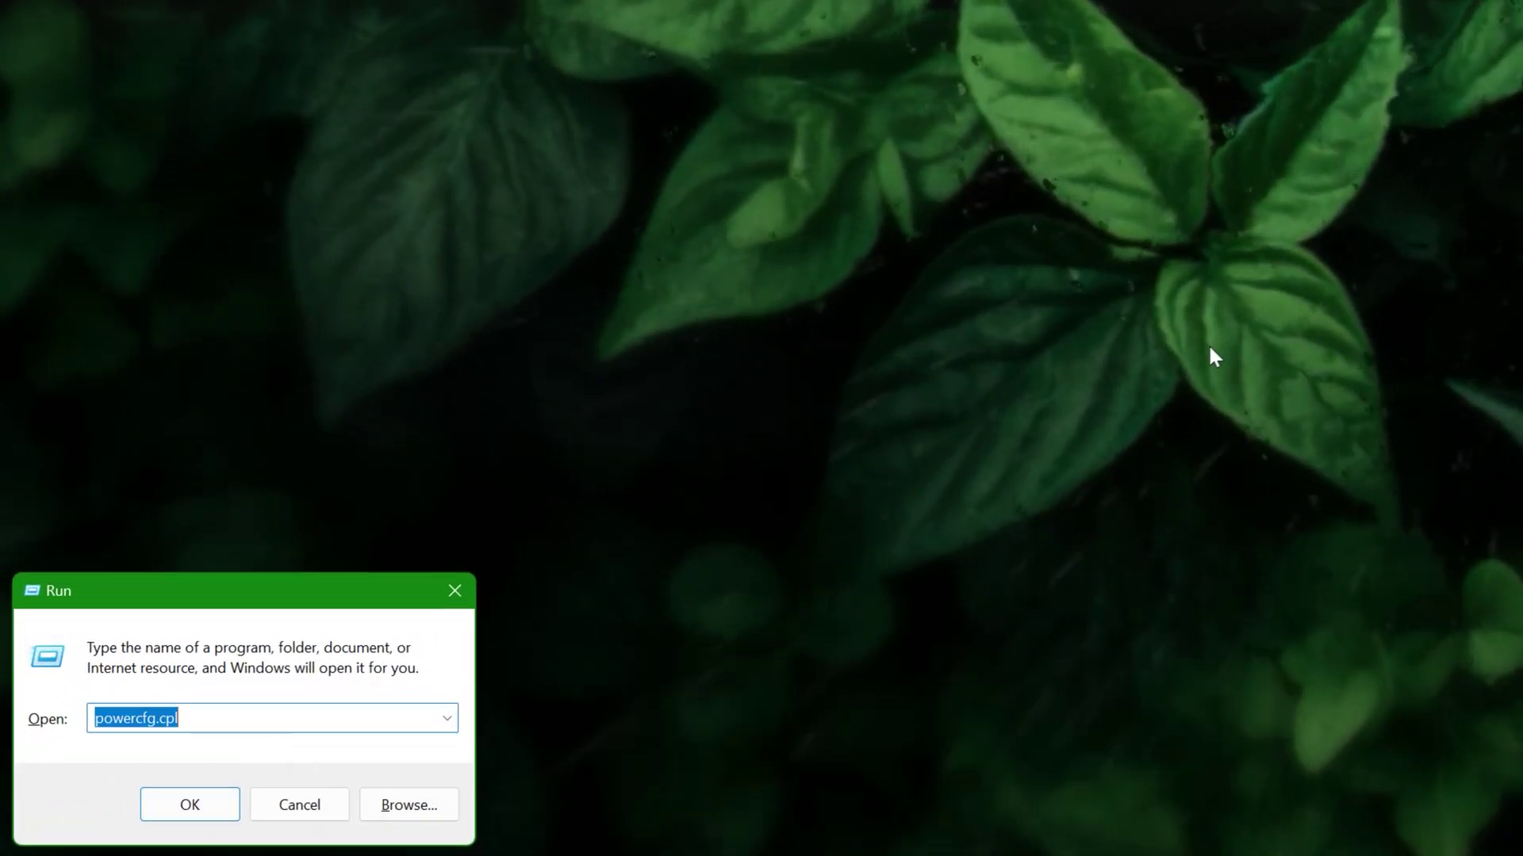
pyautogui.press('Return')
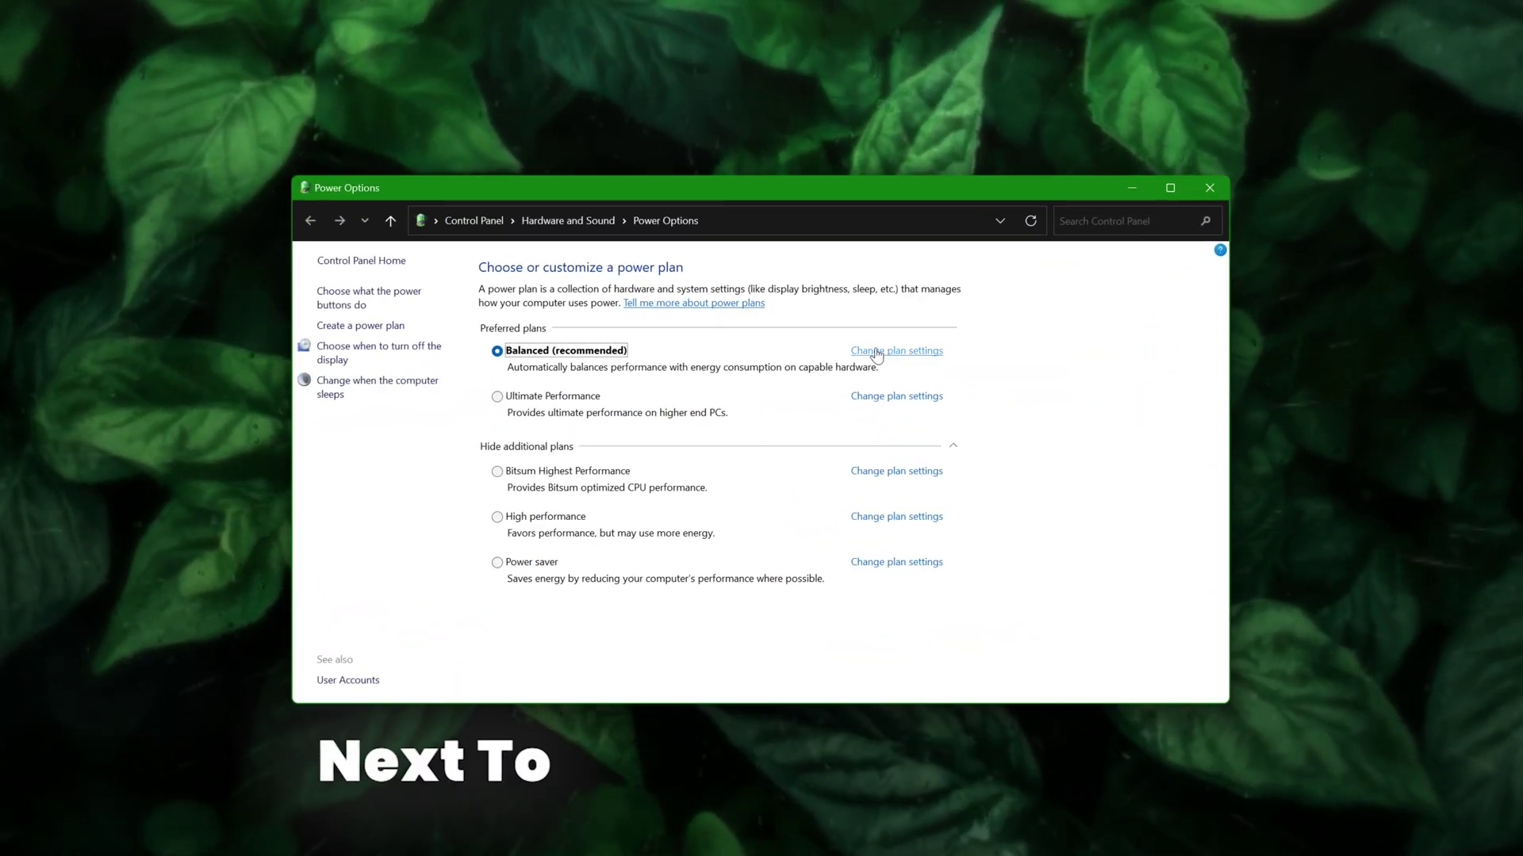
pyautogui.click(887, 352)
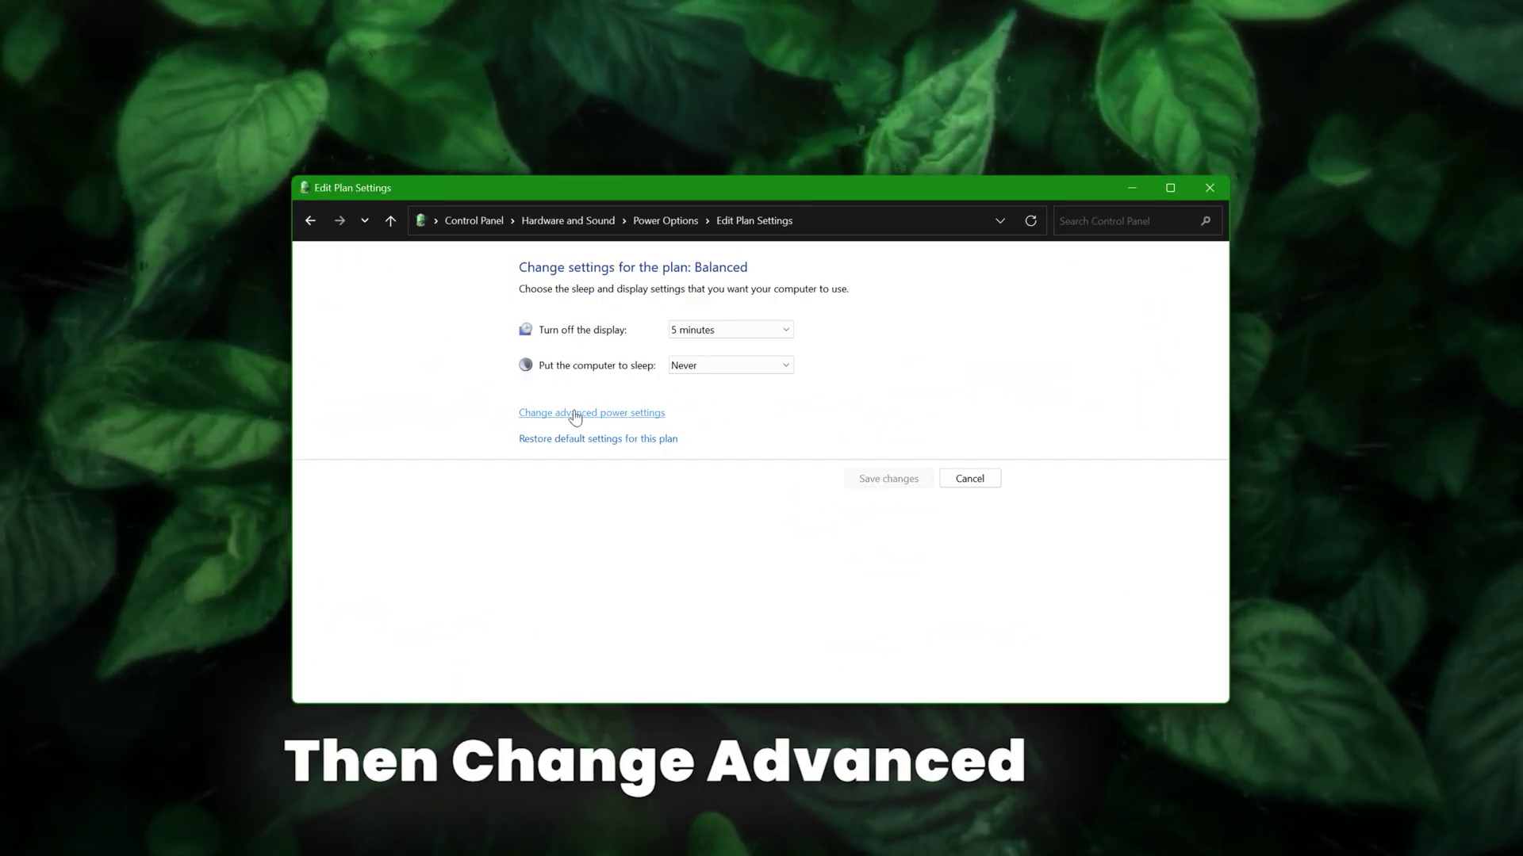
pyautogui.click(601, 414)
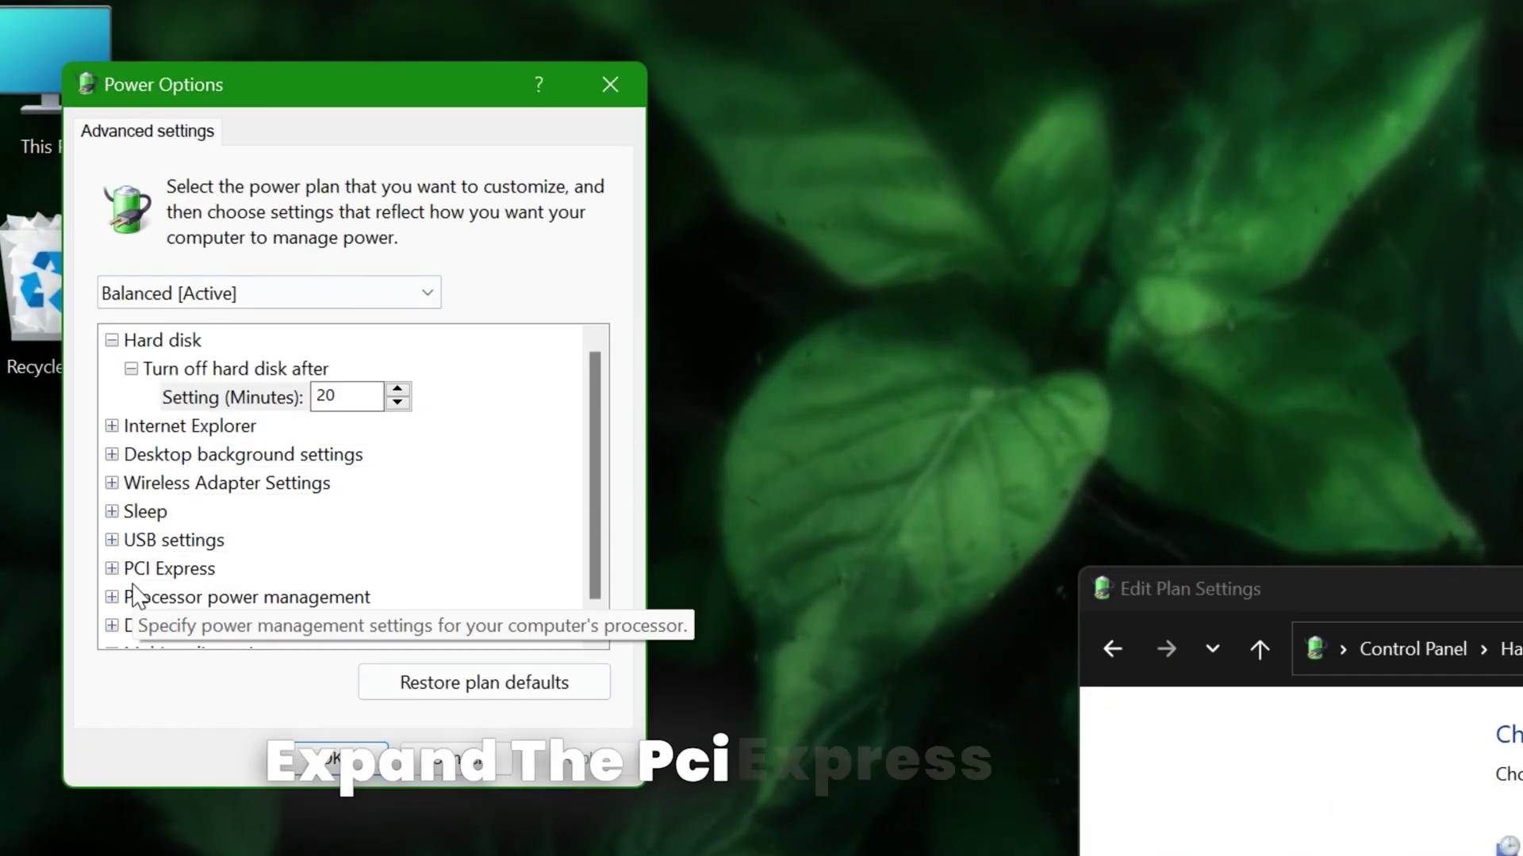
# Step: Set the PCI Express Link State Power Management of the Balanced plan to Off and confirm the power options
pyautogui.click(137, 571)
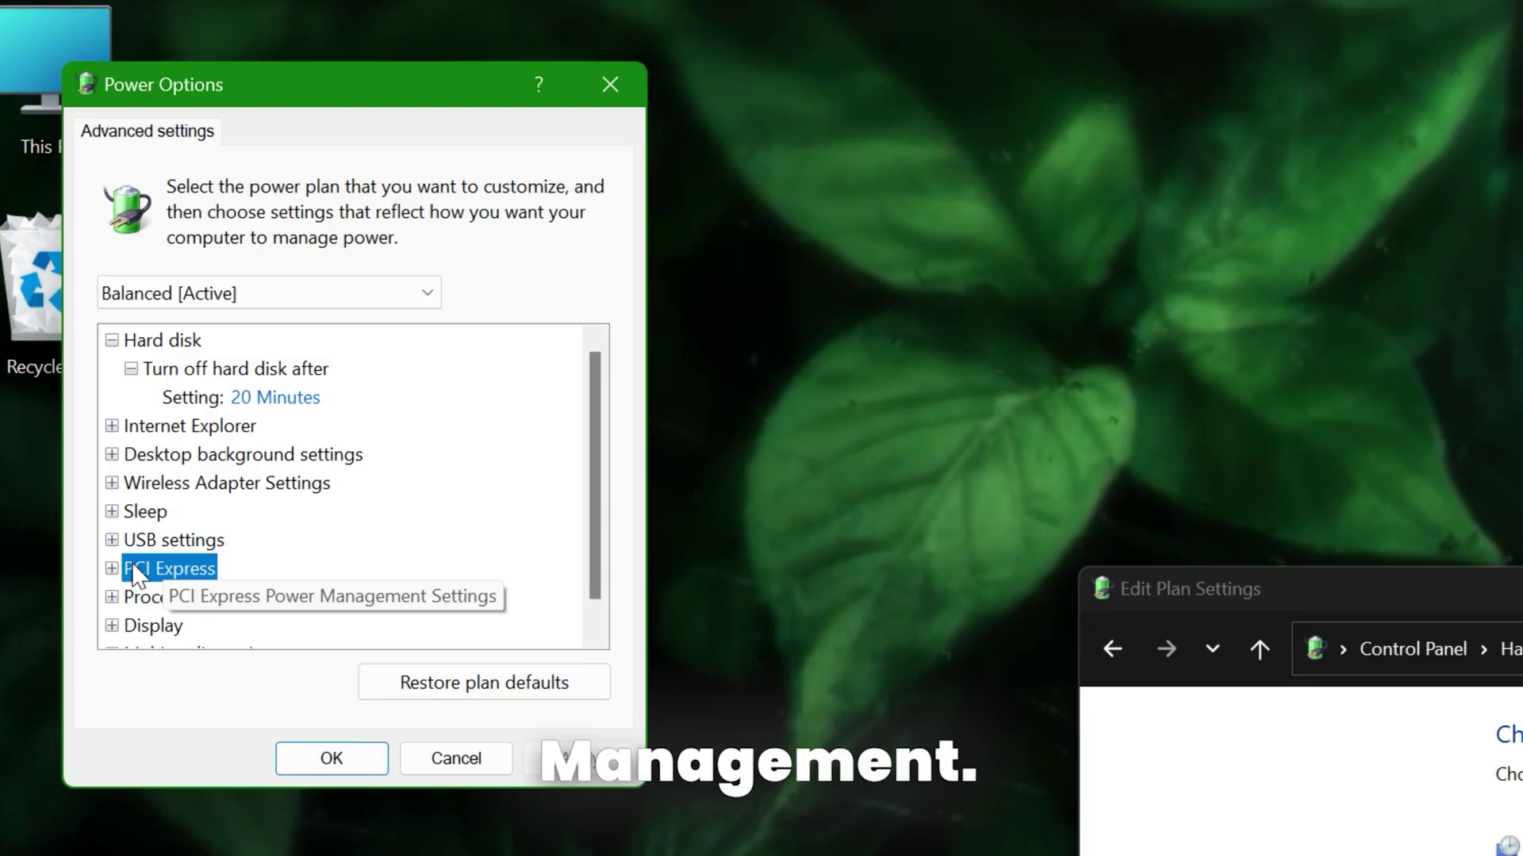
pyautogui.scroll(-1, 373, 539)
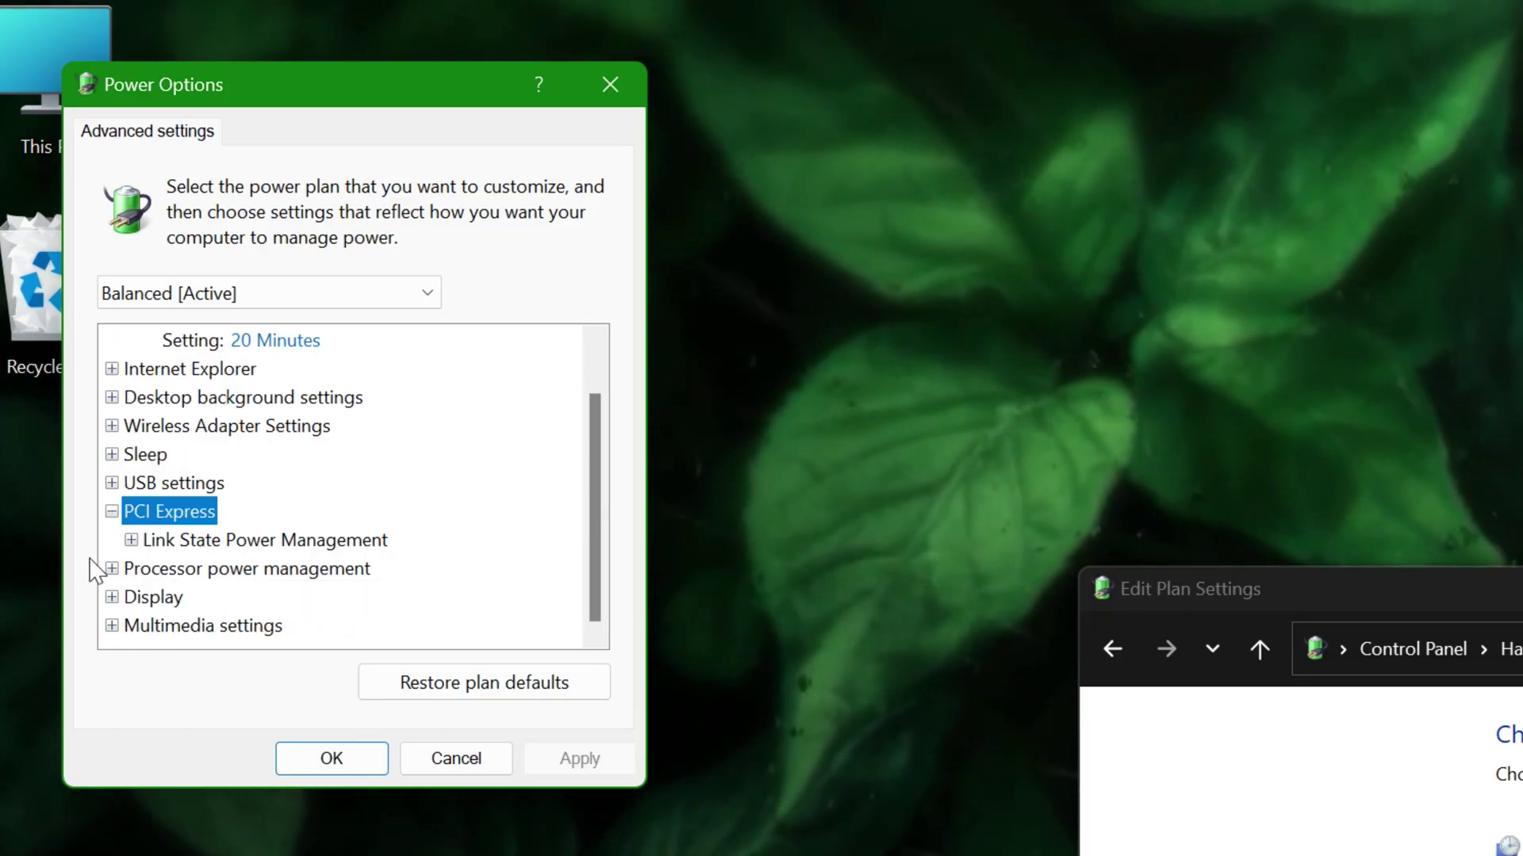
pyautogui.click(131, 540)
pyautogui.scroll(-1, 433, 540)
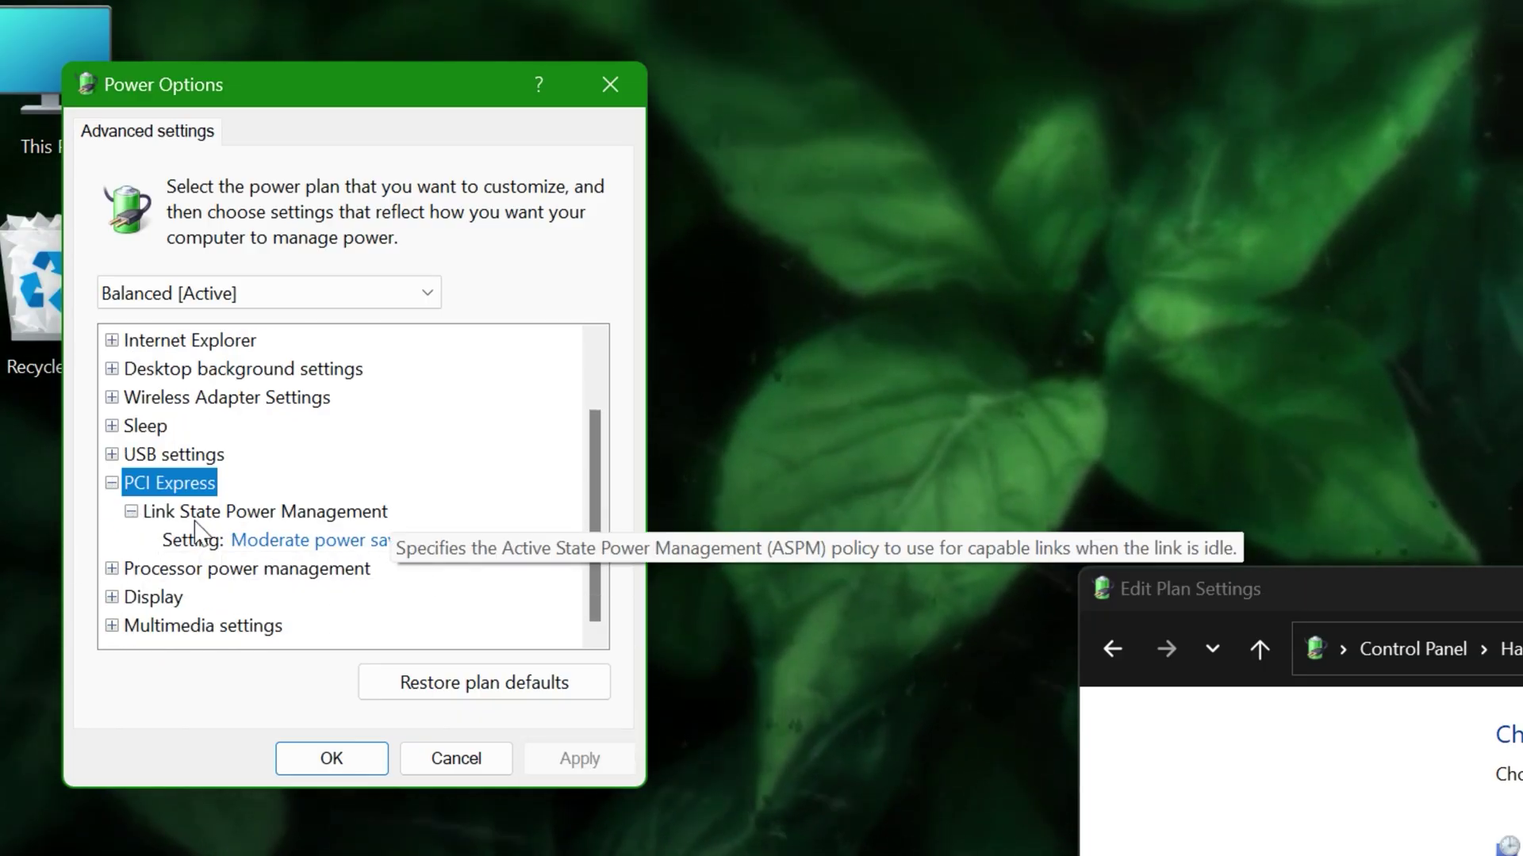
pyautogui.click(317, 541)
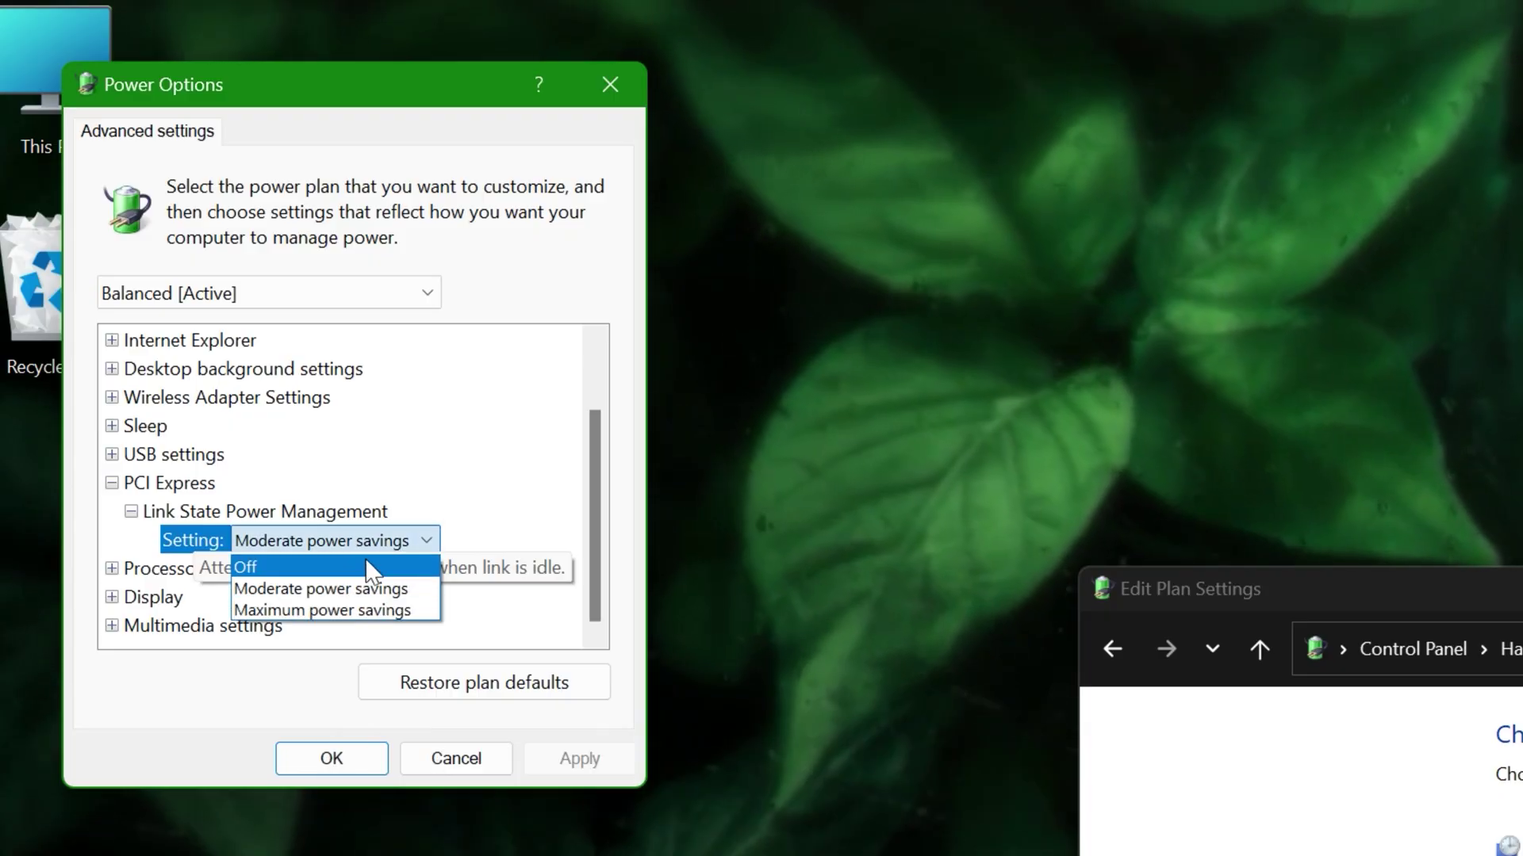
pyautogui.click(308, 568)
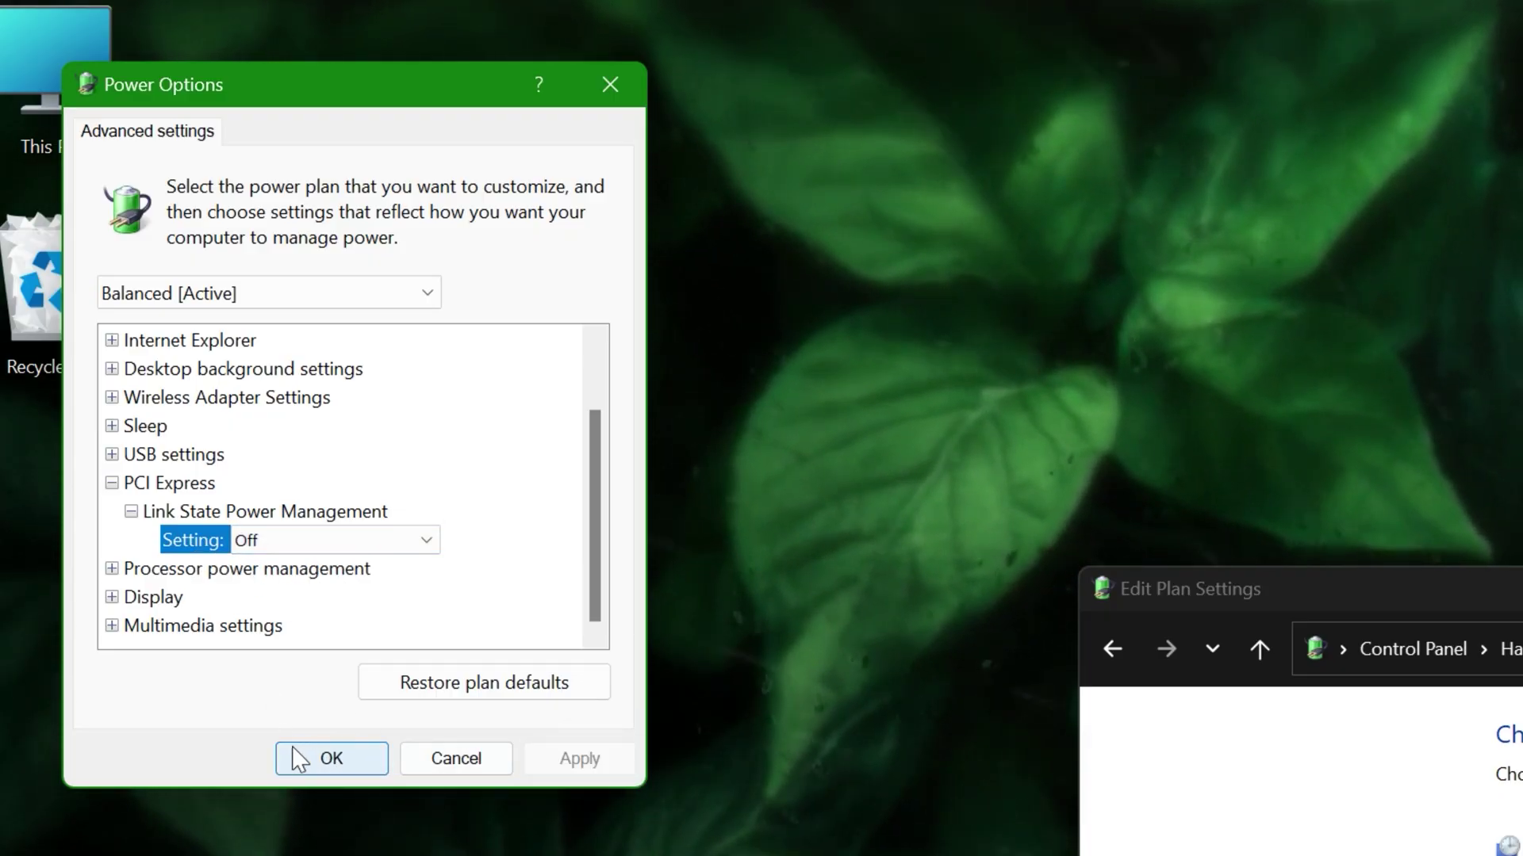
pyautogui.click(333, 757)
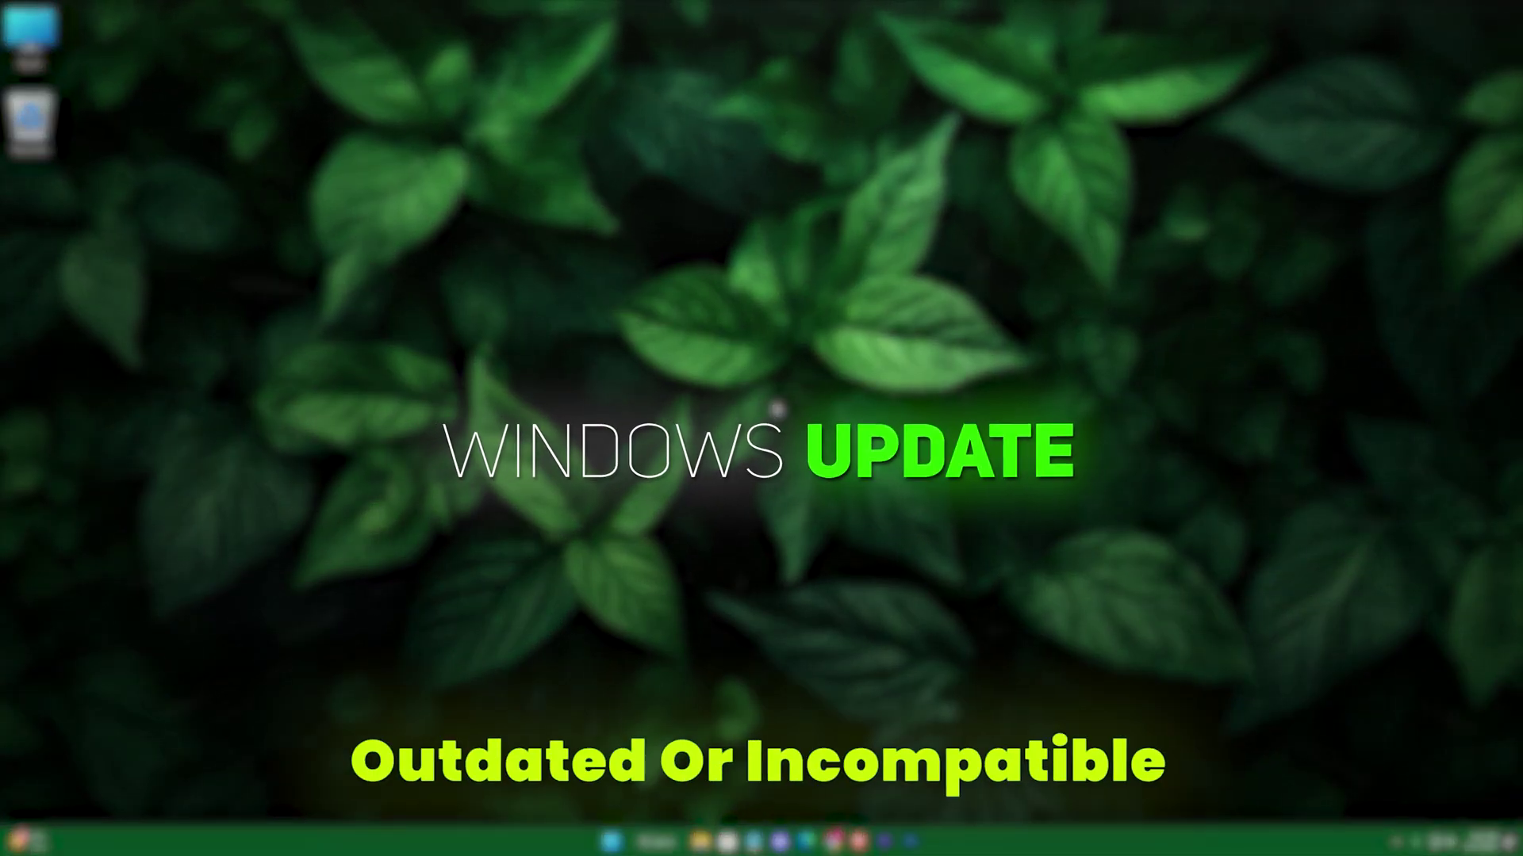
# Step: Search the system for "windows update" and open the Windows Update settings
pyautogui.press('super')
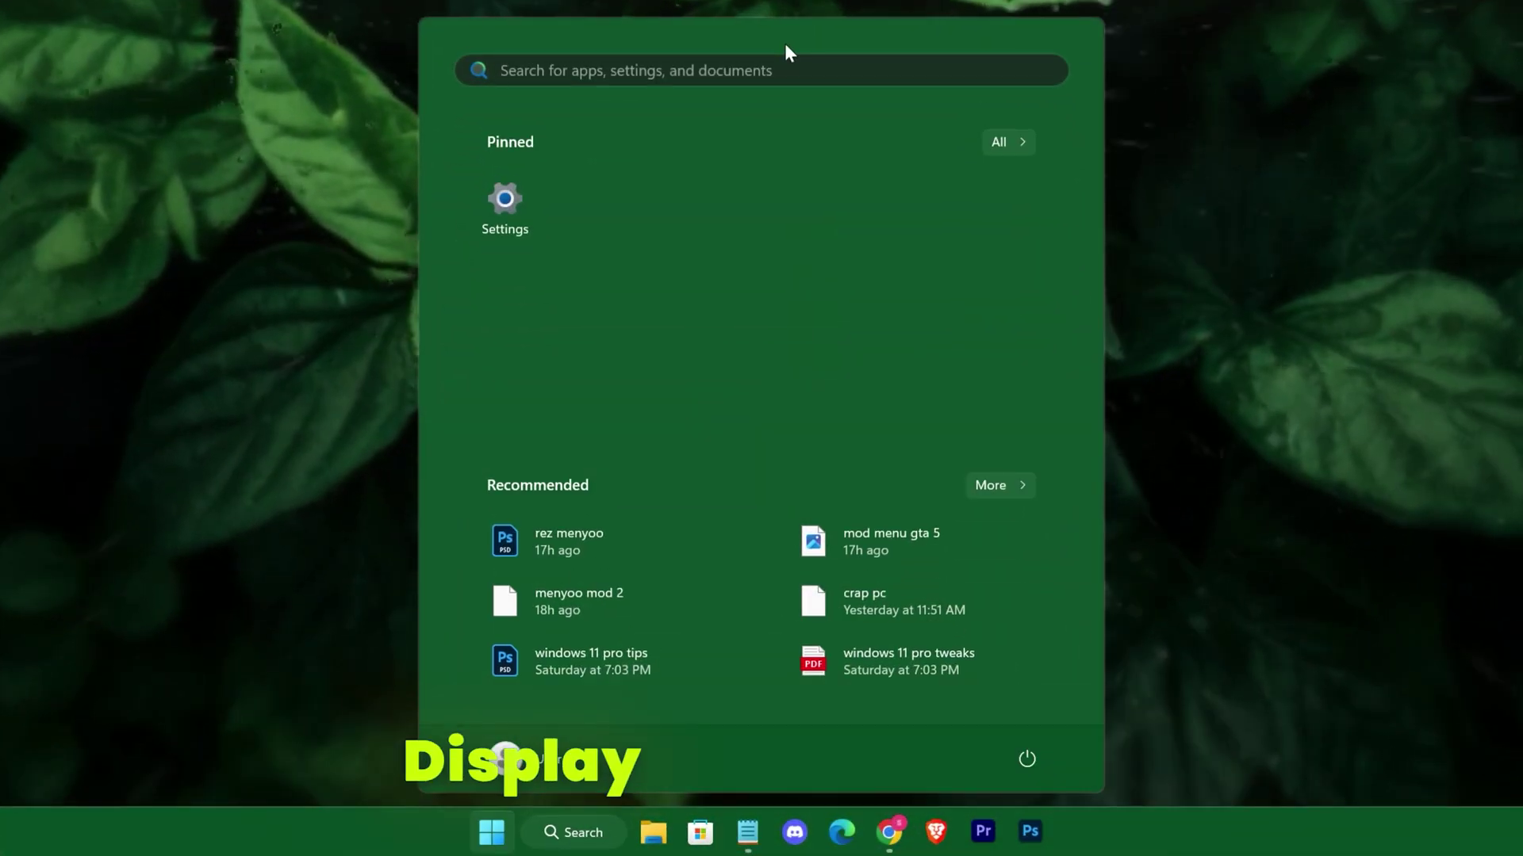
pyautogui.write('win')
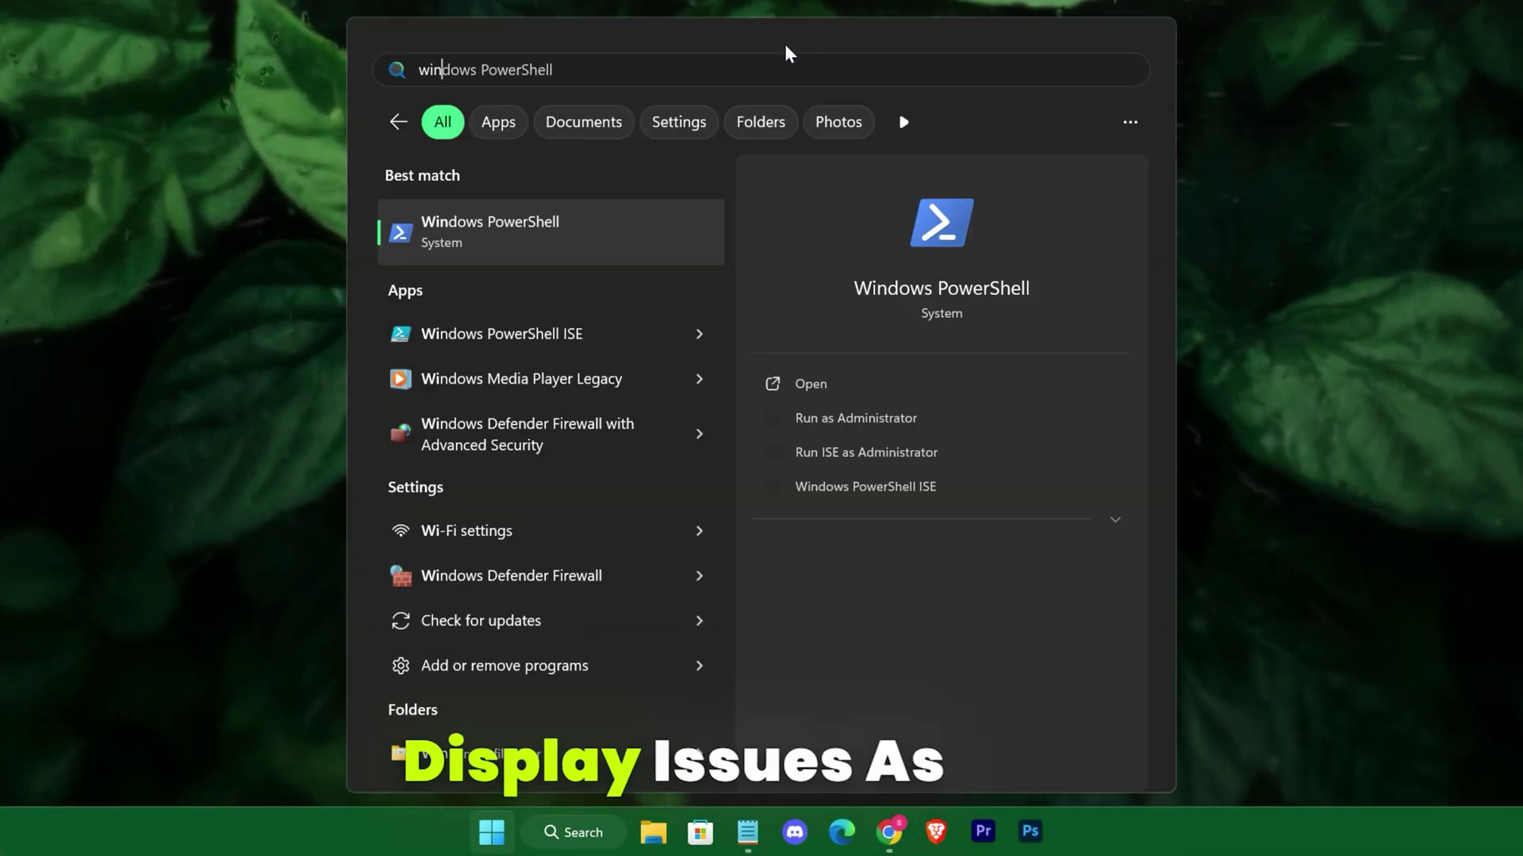
pyautogui.write('dows update')
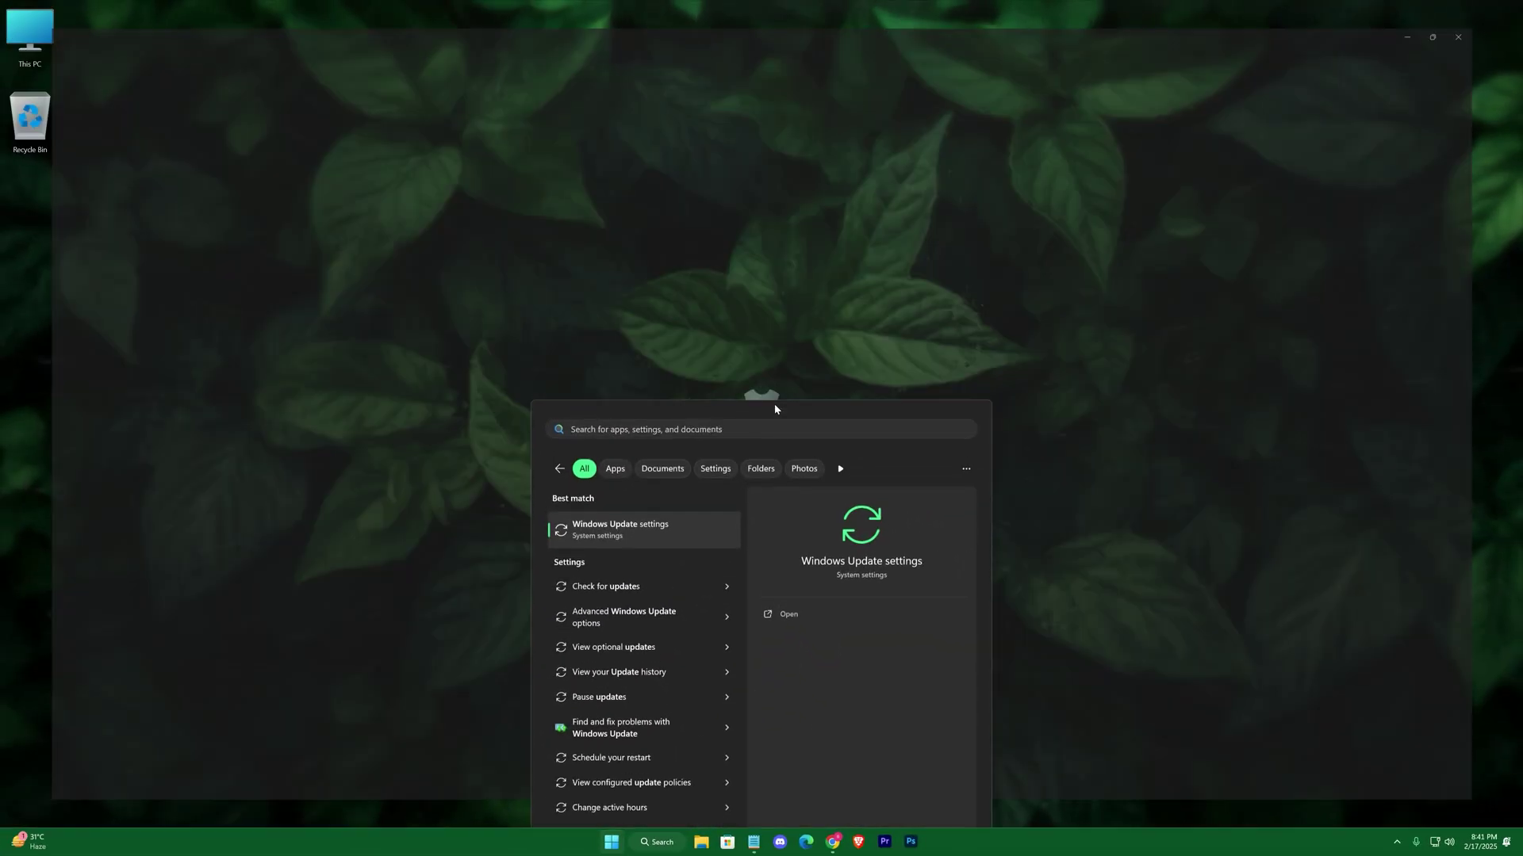
pyautogui.press('Return')
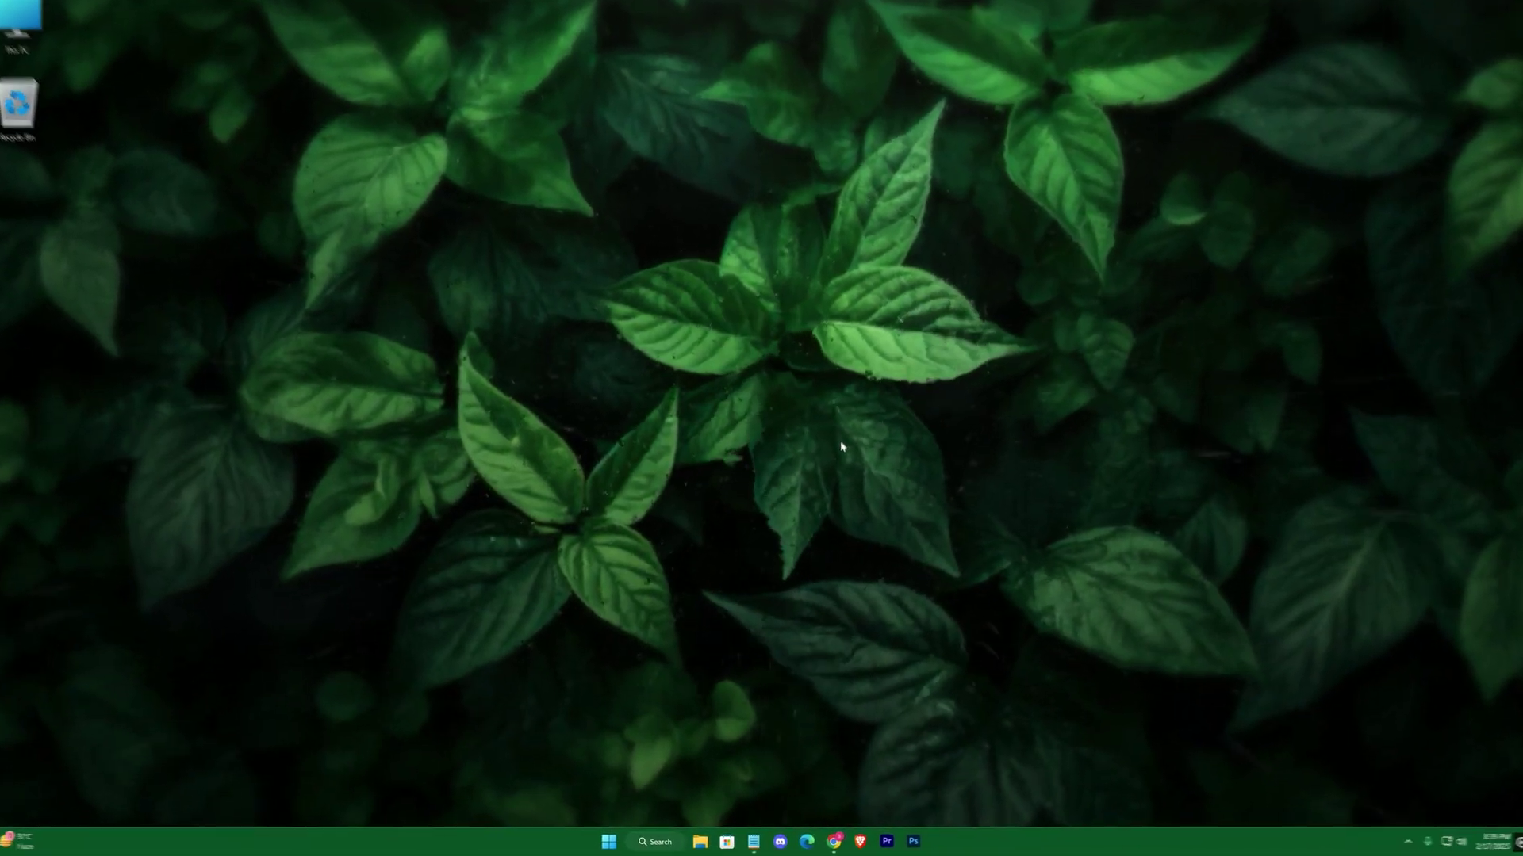
# Step: Open the NVIDIA app and choose the Game Ready Driver type for its driver updates
pyautogui.press('super')
pyautogui.write('nvidia')
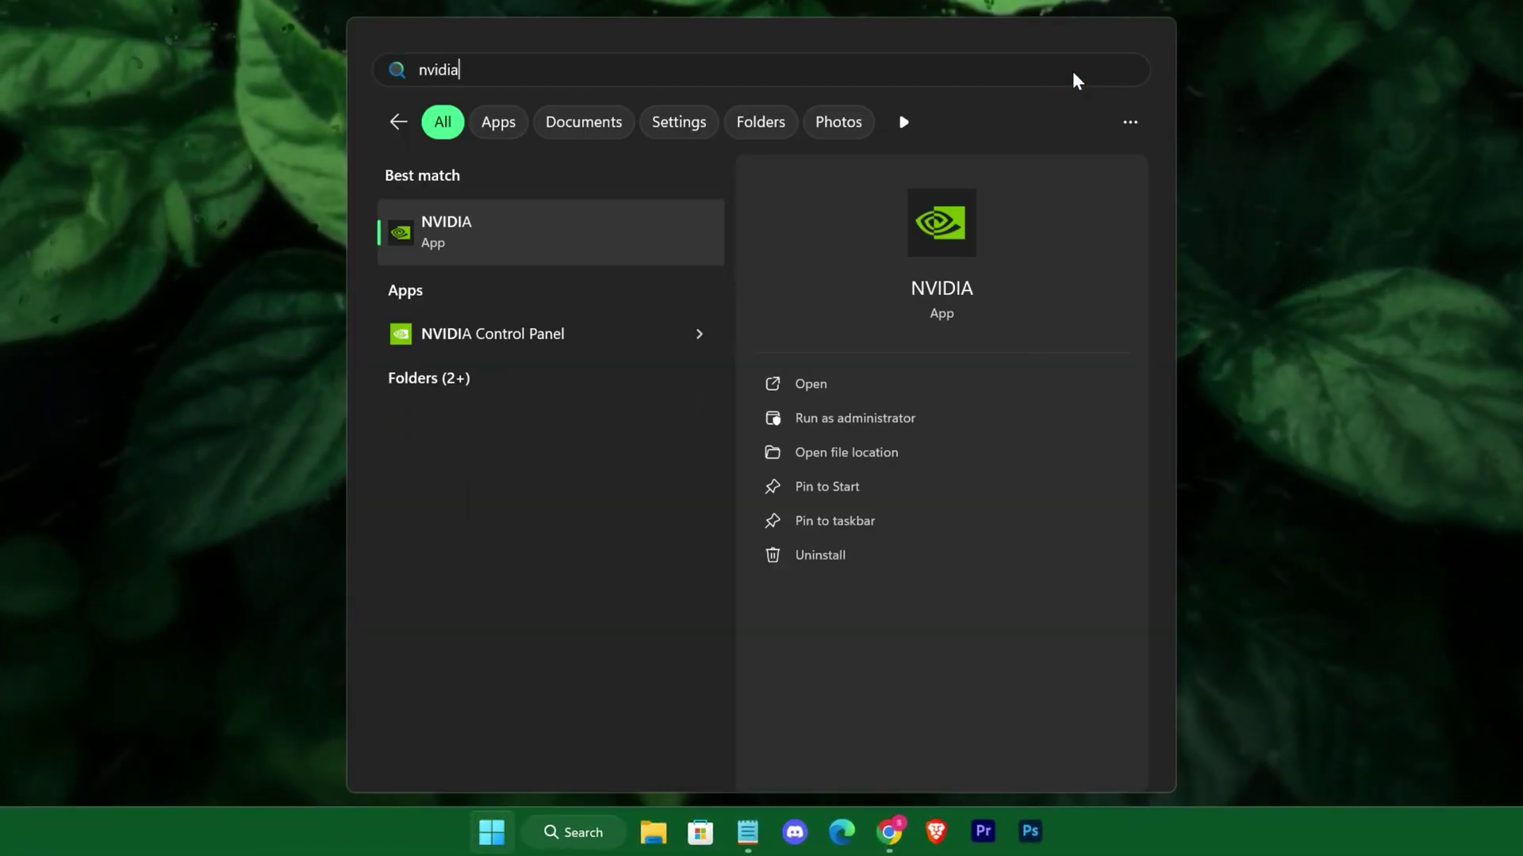
pyautogui.press('Return')
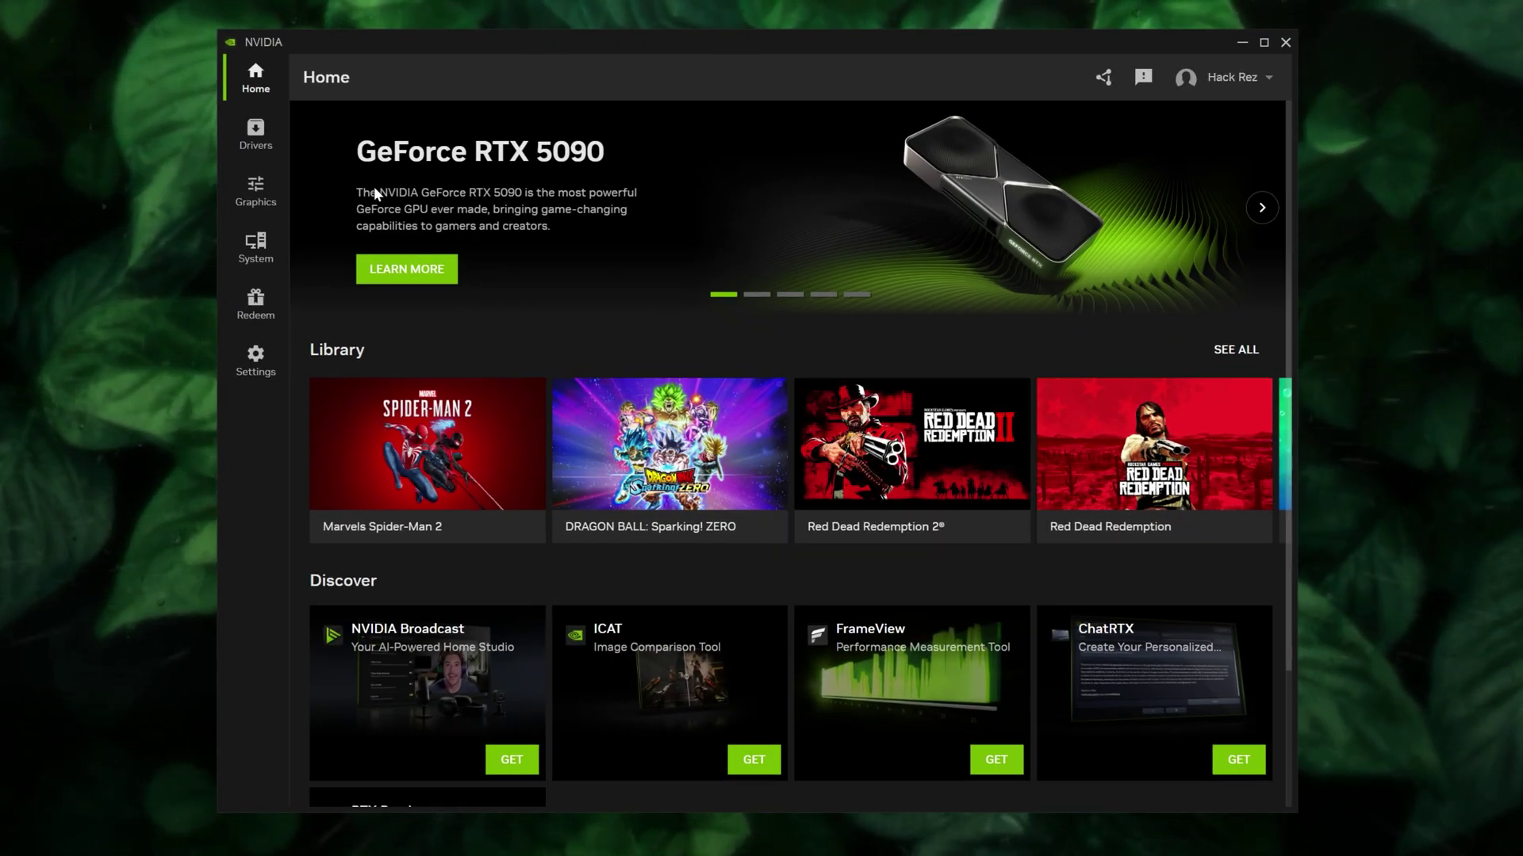
pyautogui.click(255, 135)
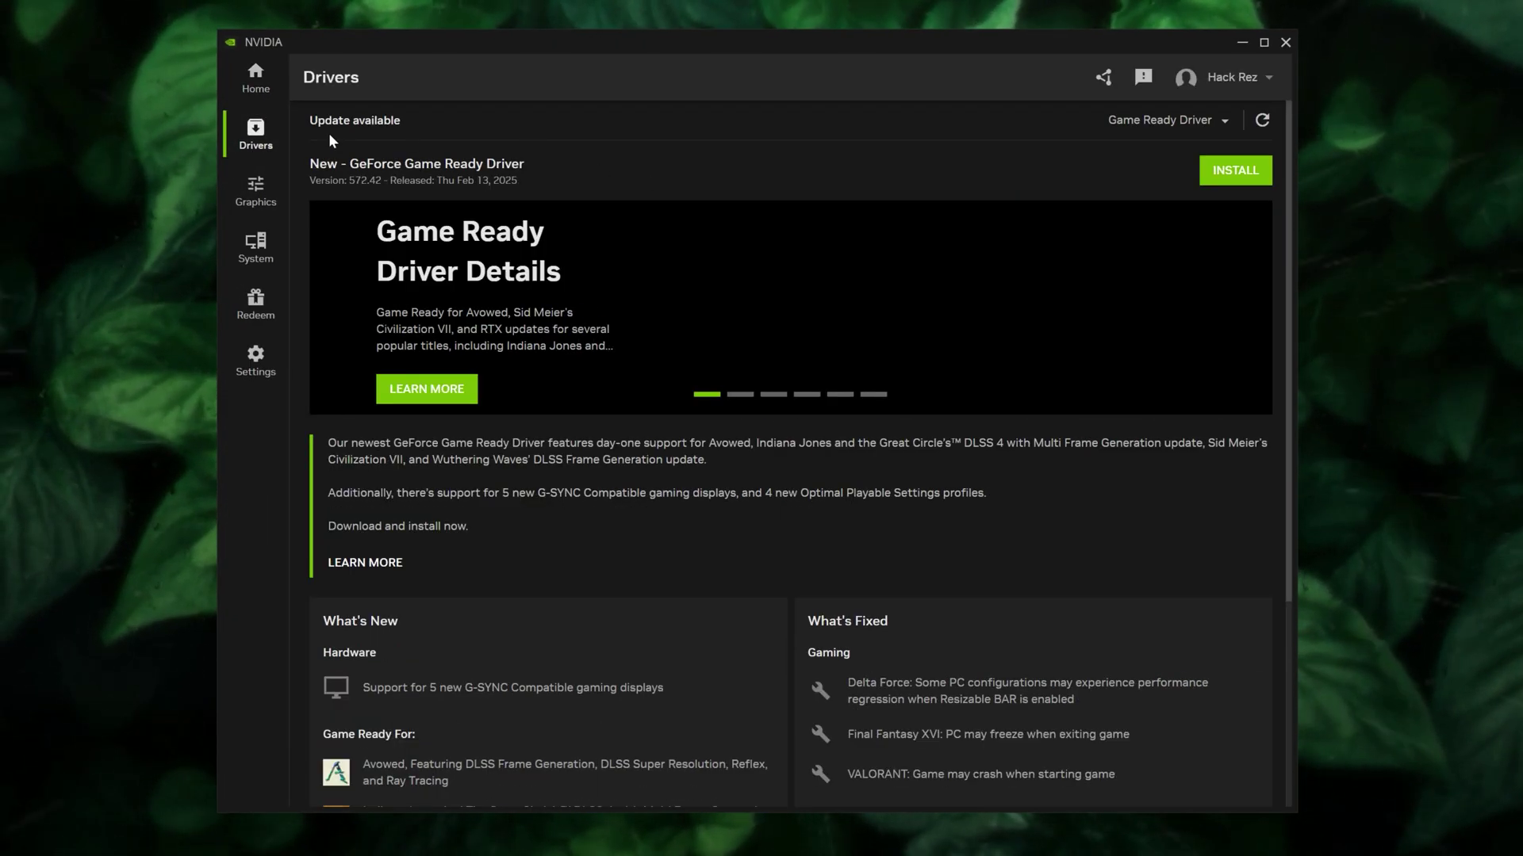
pyautogui.click(1217, 125)
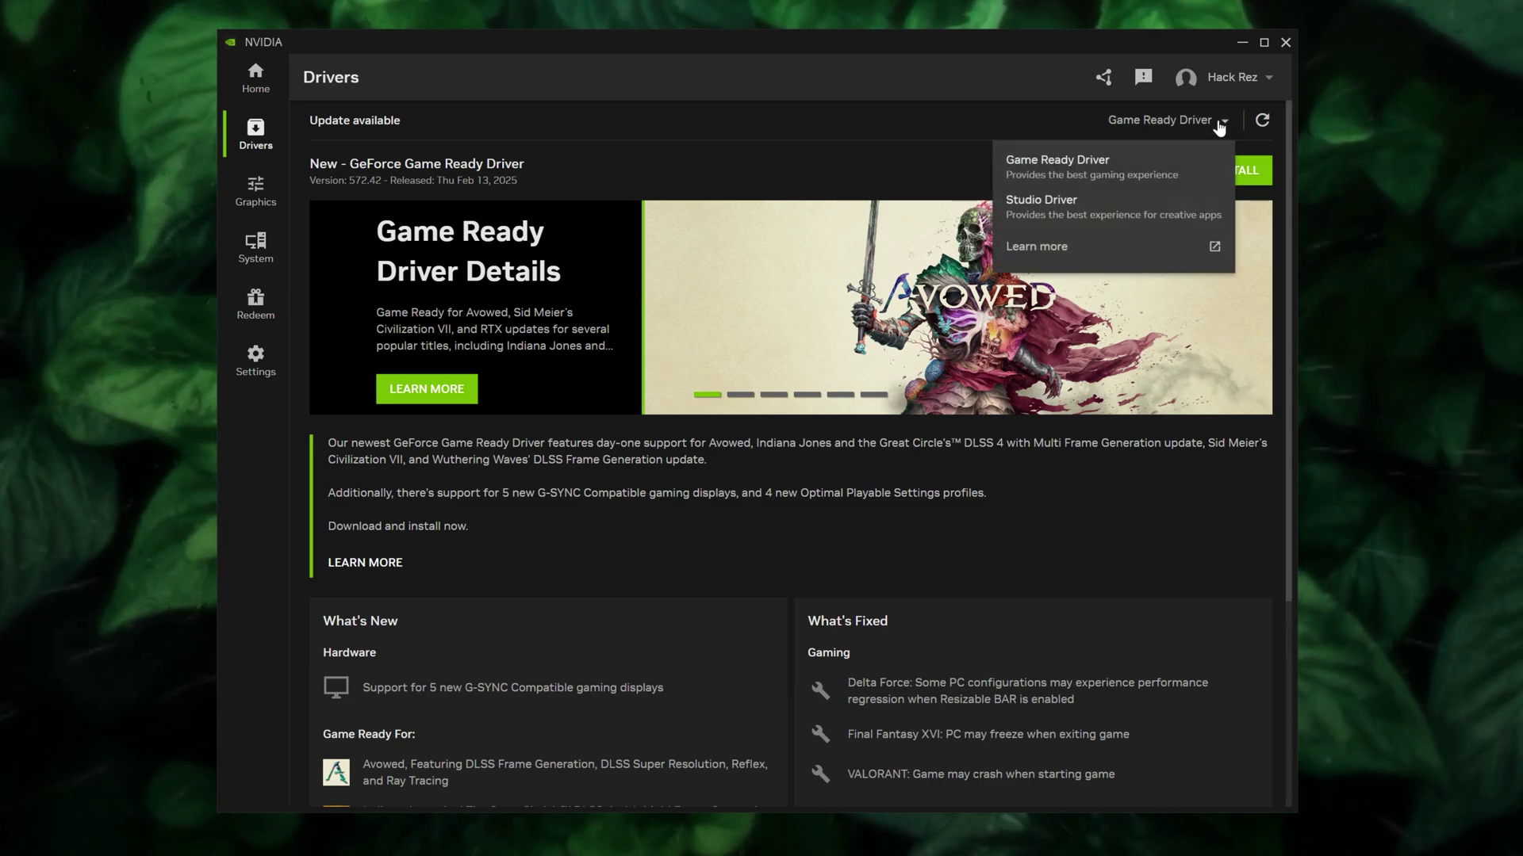
pyautogui.click(1105, 168)
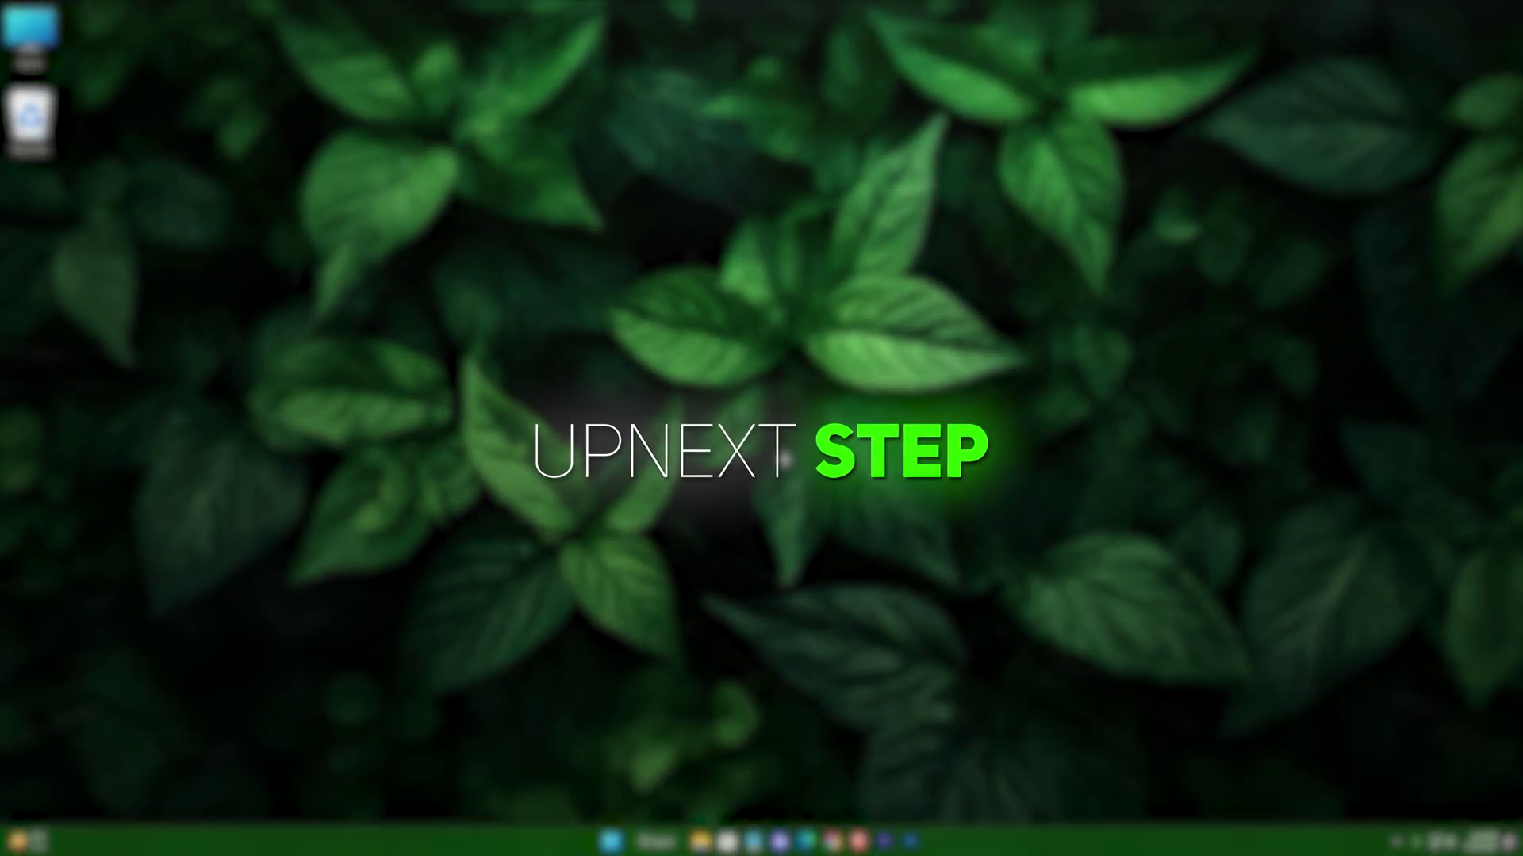
# Step: Open the Game Mode settings, turn Game Mode off and close the settings
pyautogui.press('super')
pyautogui.write('gamemode')
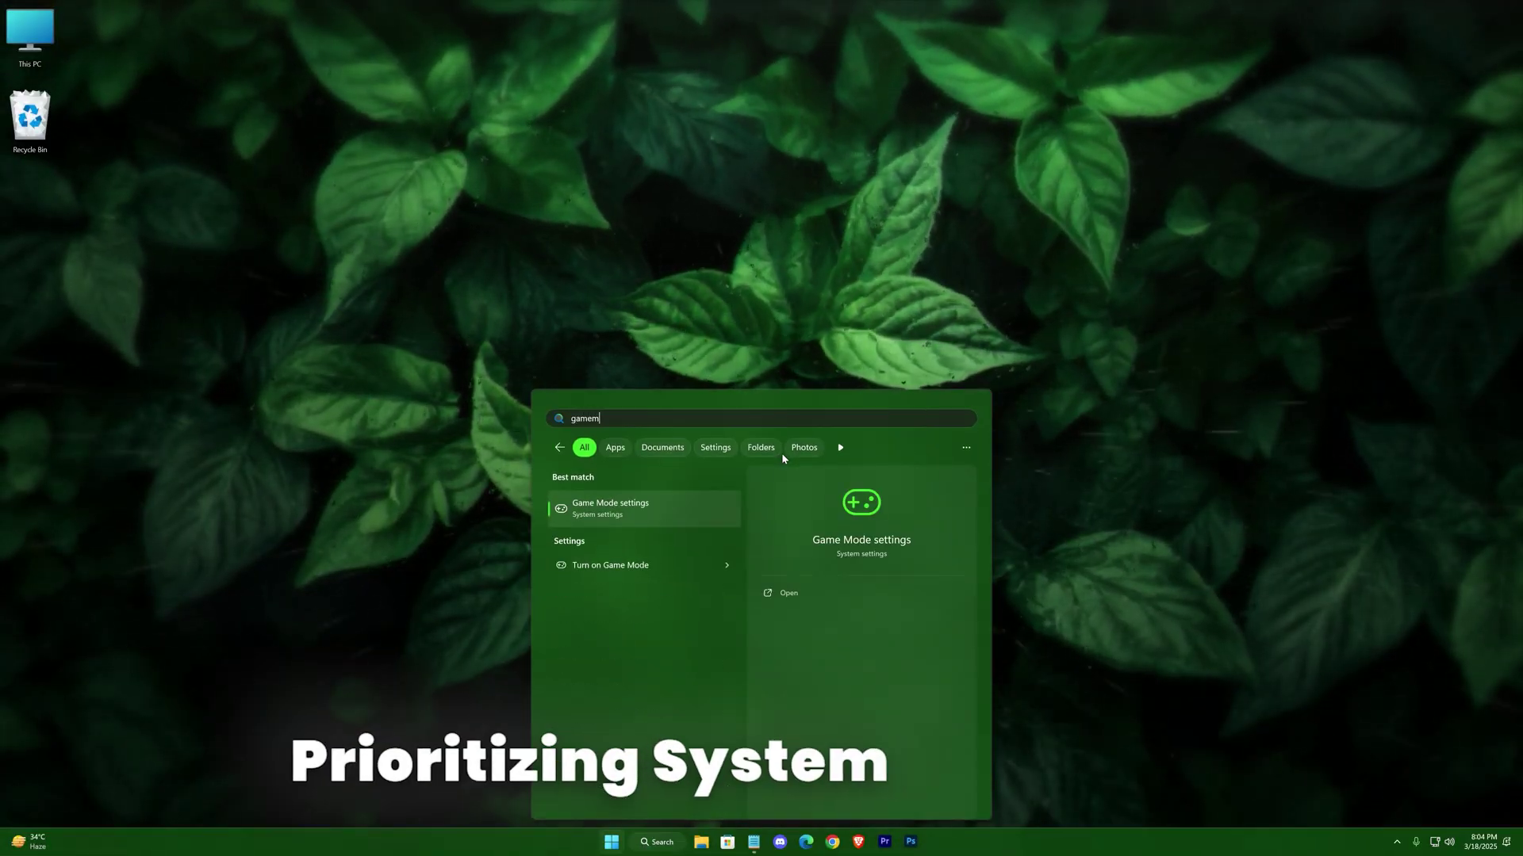
pyautogui.click(591, 508)
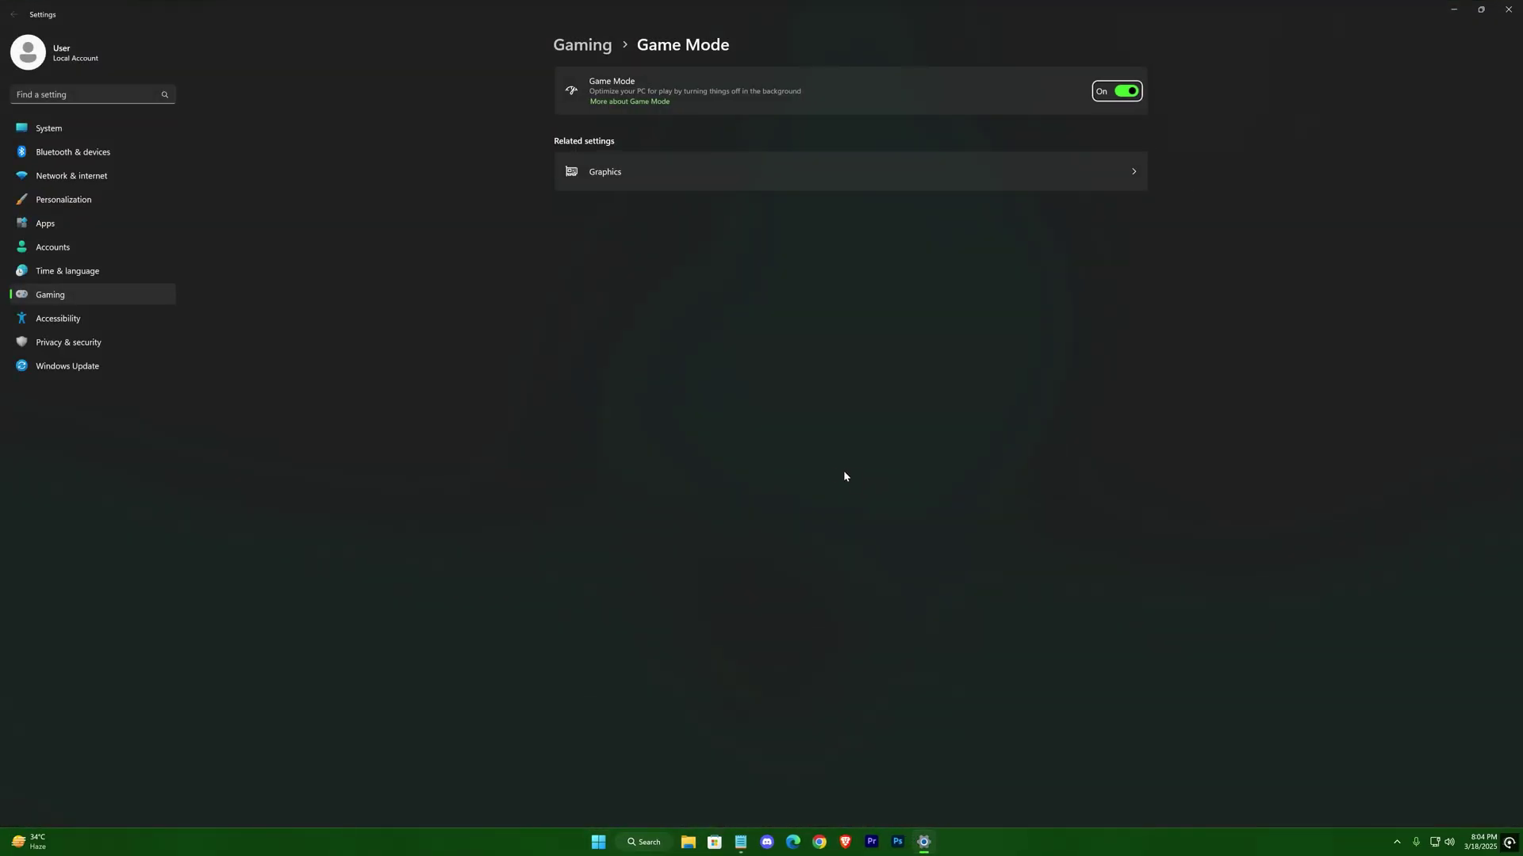
pyautogui.click(1124, 93)
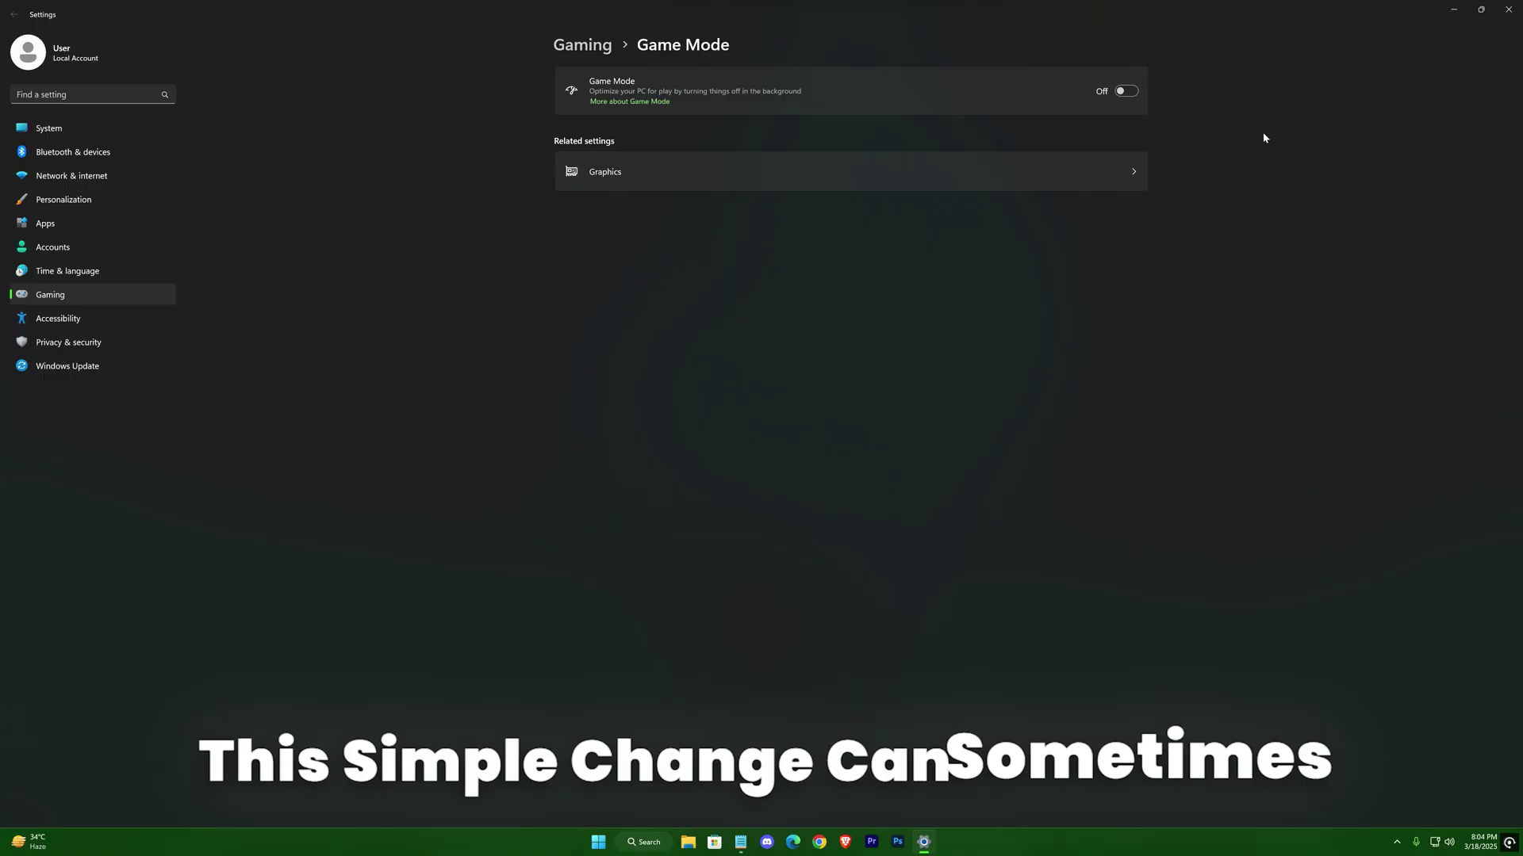
pyautogui.click(1508, 9)
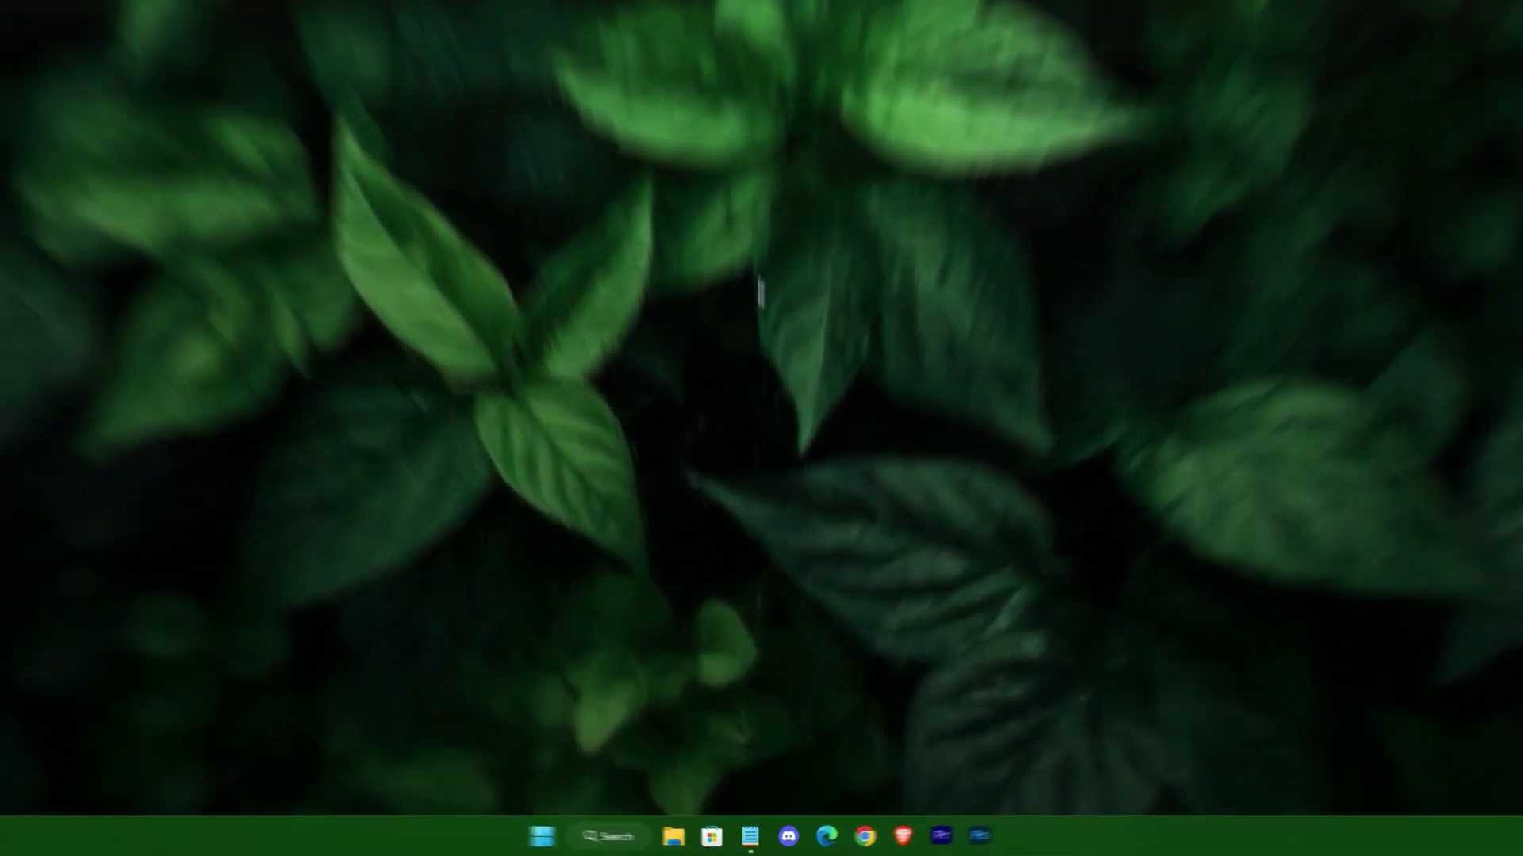
# Step: Search for services.msc and open the Services console
pyautogui.press('super')
pyautogui.write('services')
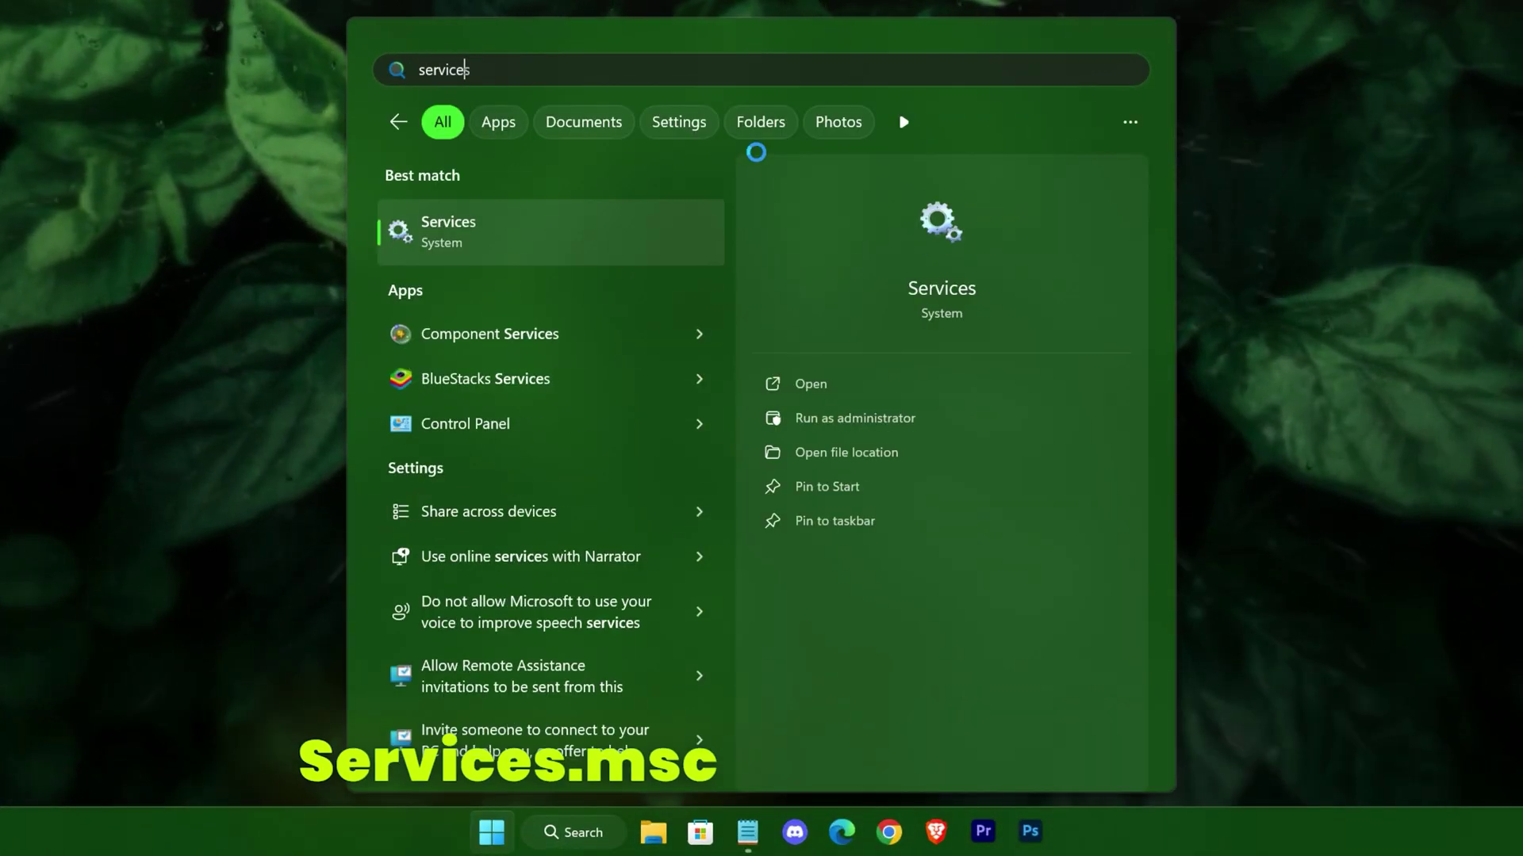
pyautogui.write('.msc')
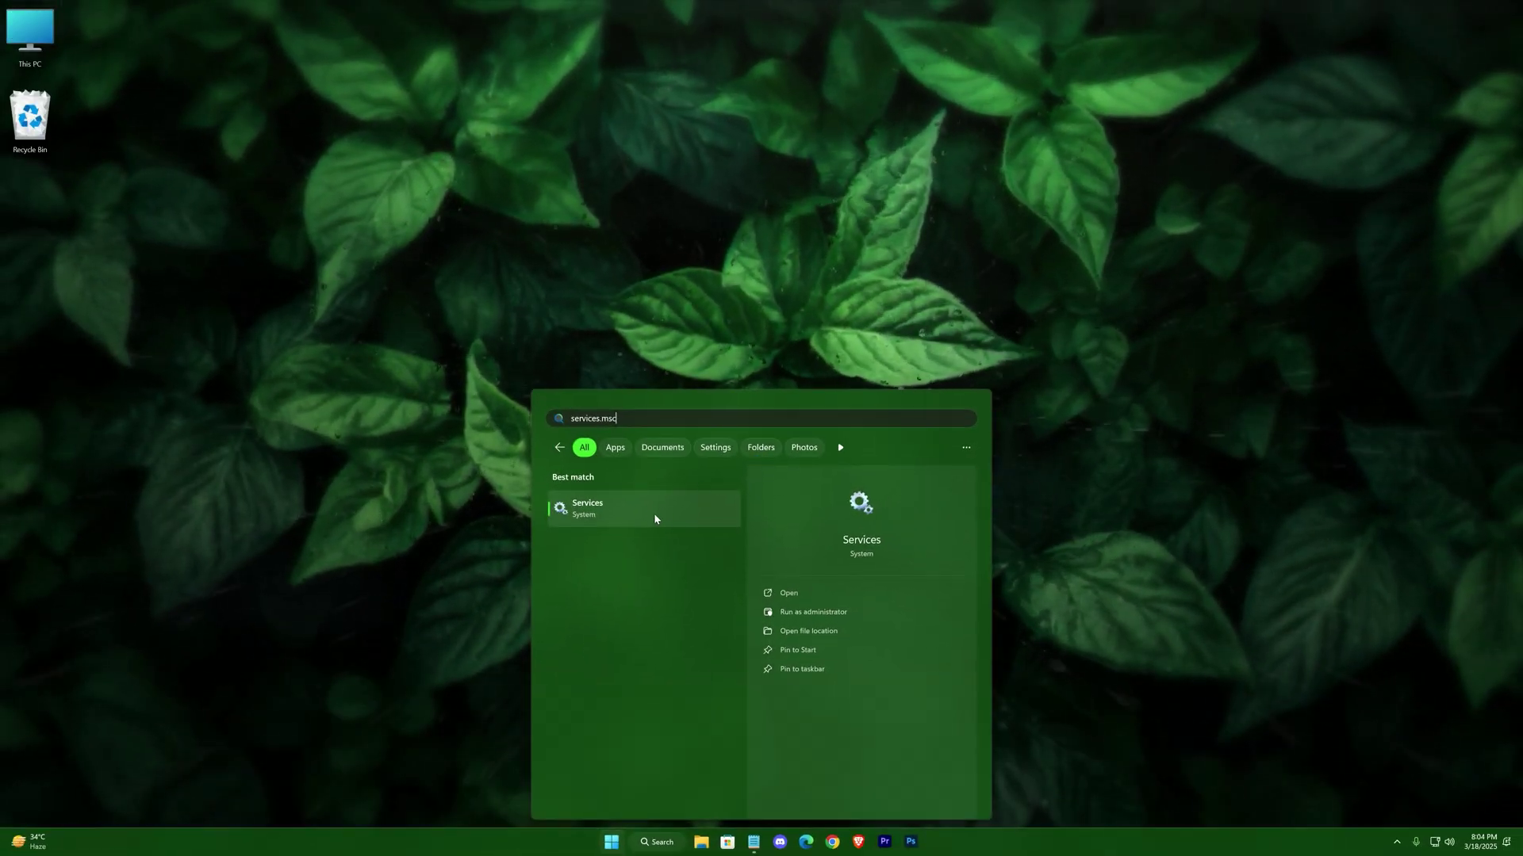
pyautogui.click(654, 517)
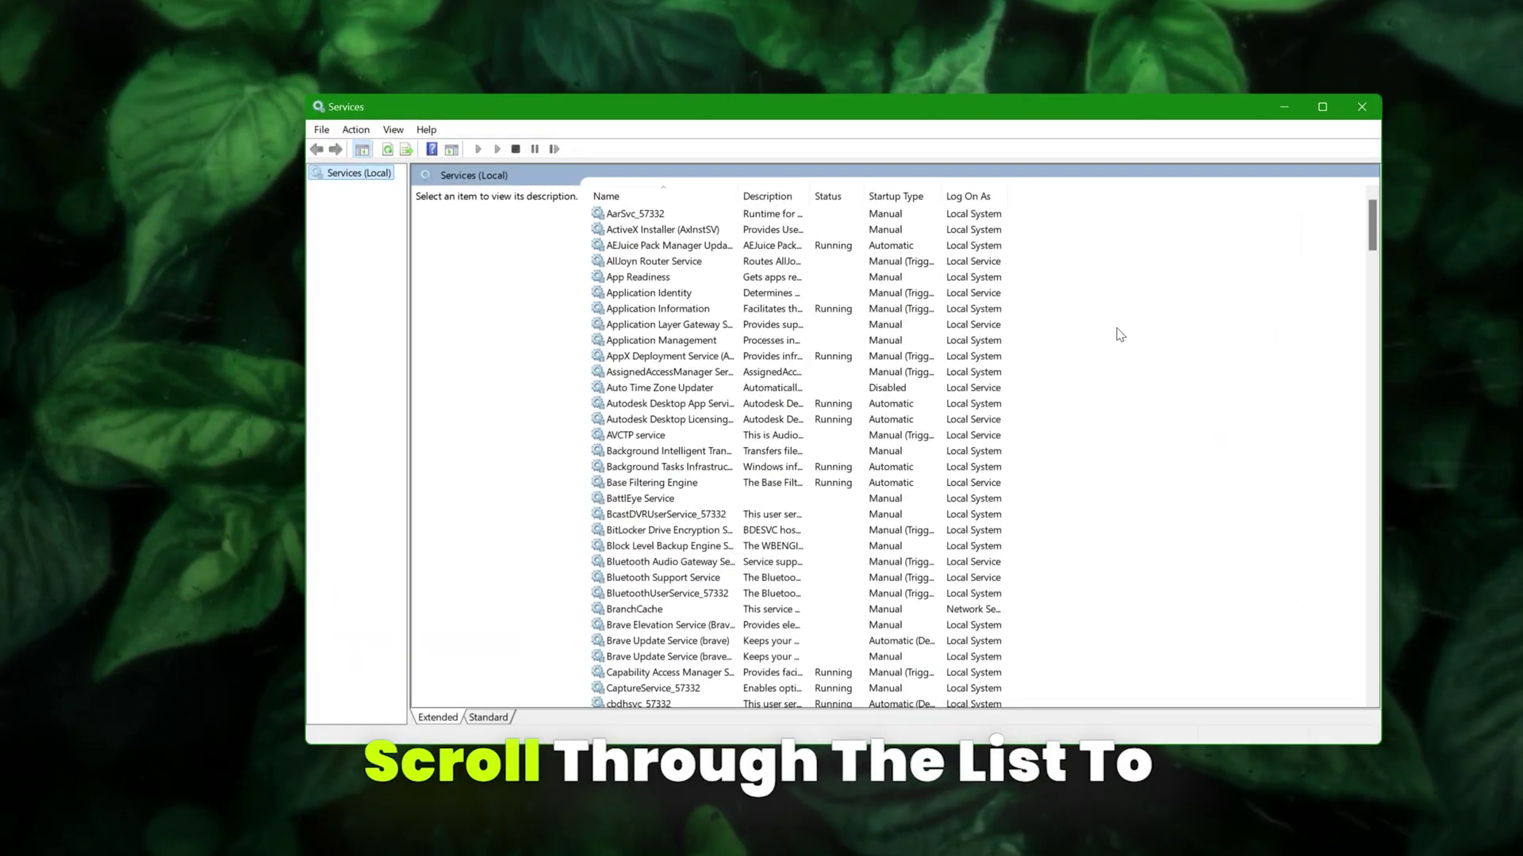
# Step: Set the startup type of the App Readiness service to Manual and confirm its properties
pyautogui.click(616, 277)
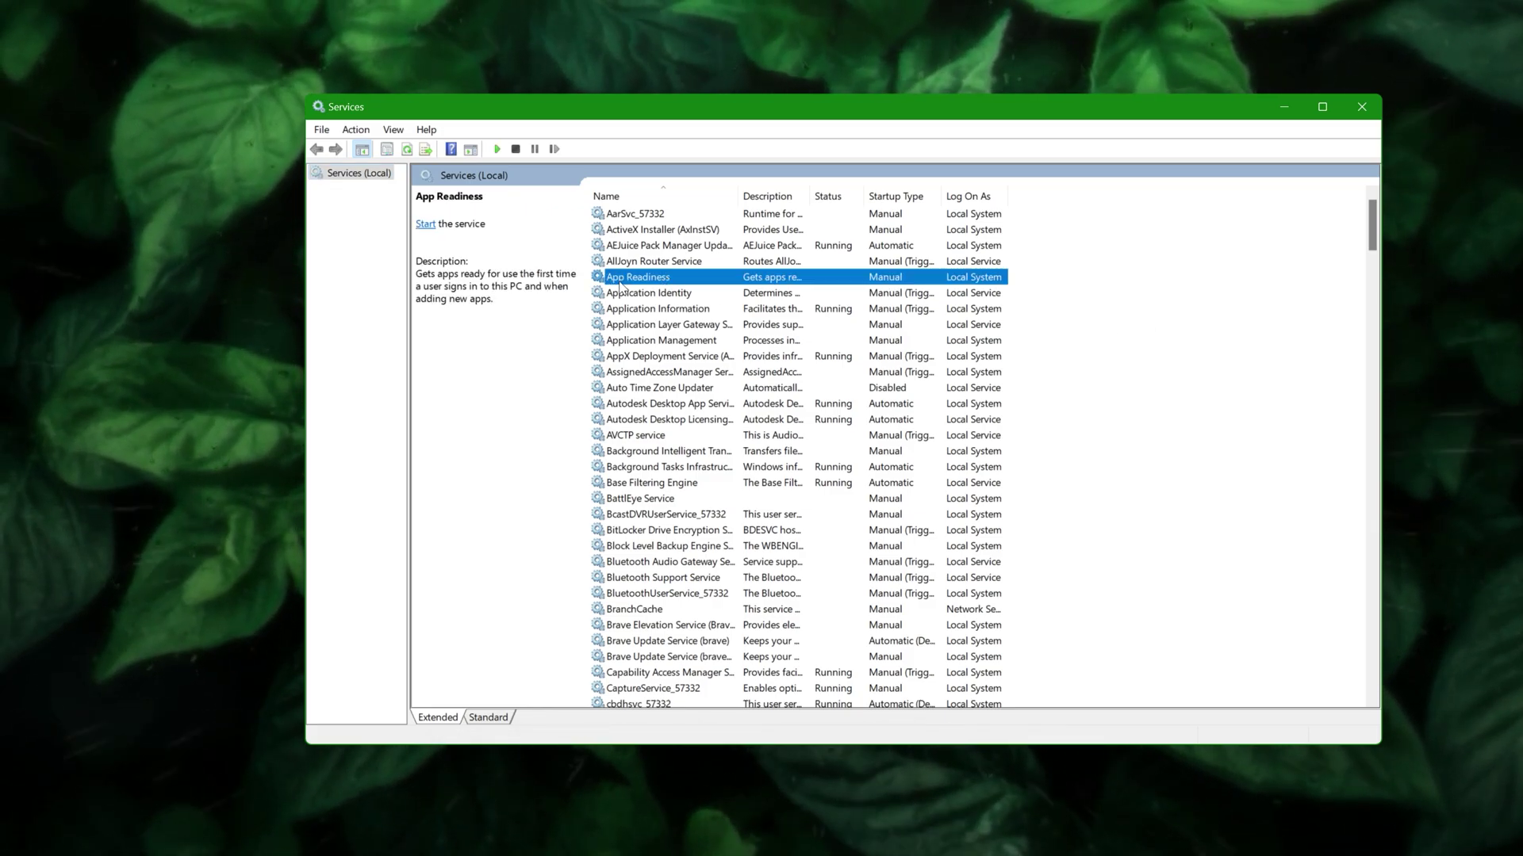
pyautogui.doubleClick(618, 281)
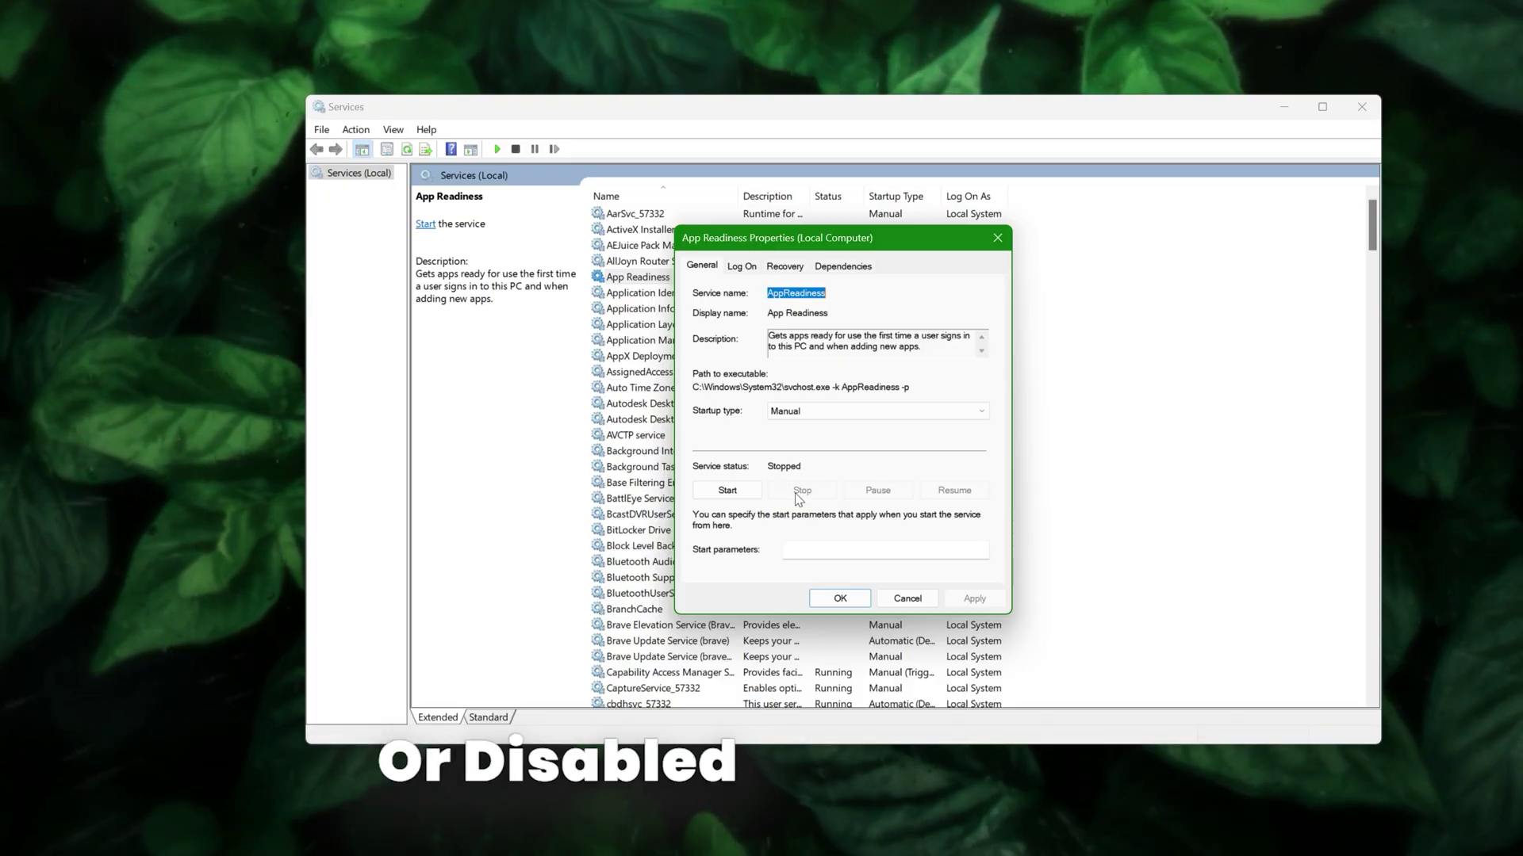
pyautogui.click(888, 412)
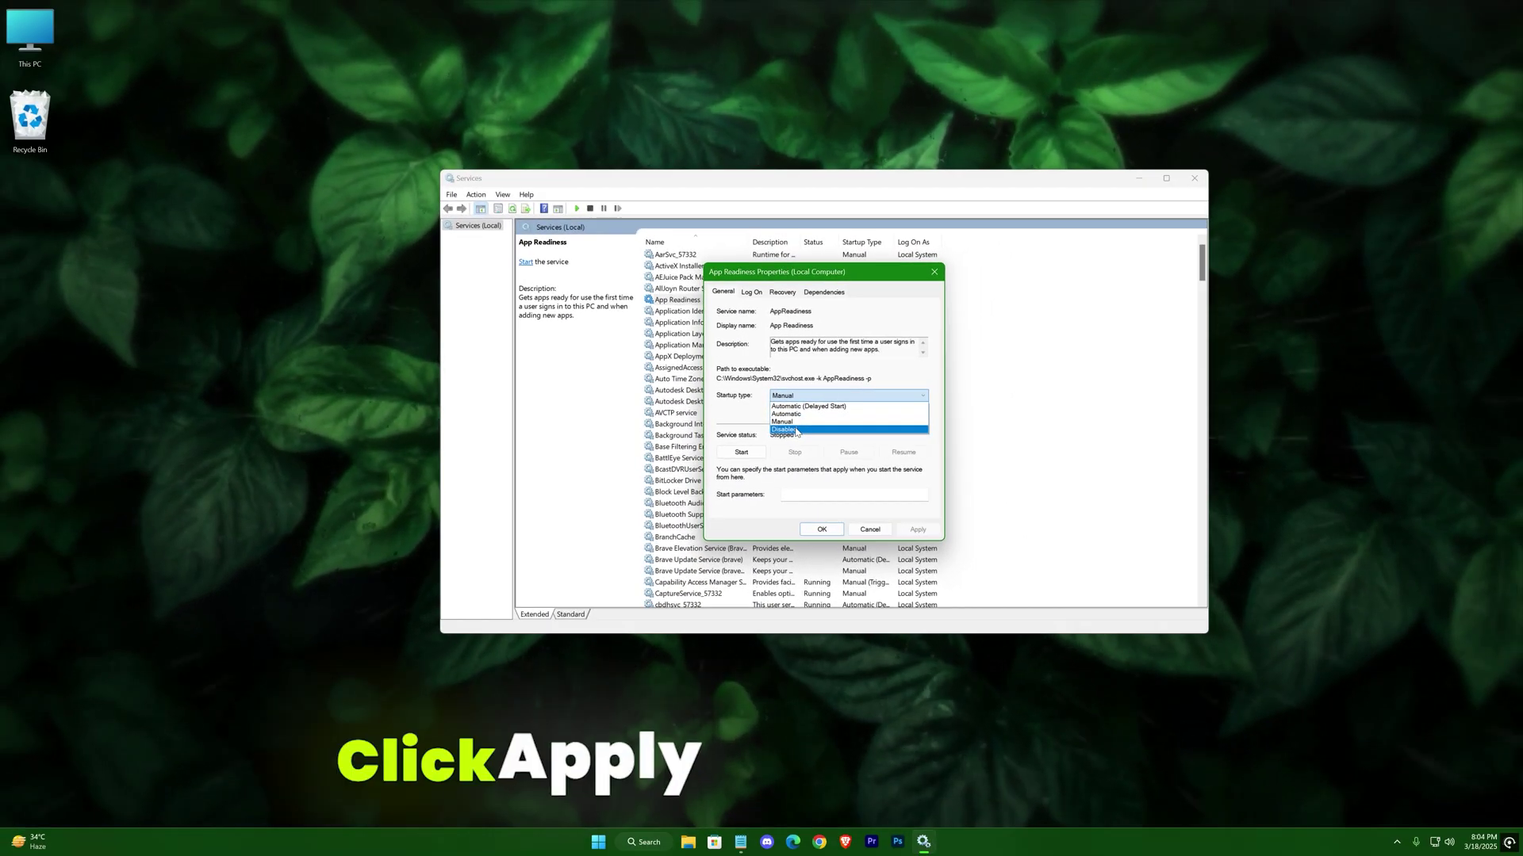
pyautogui.click(801, 424)
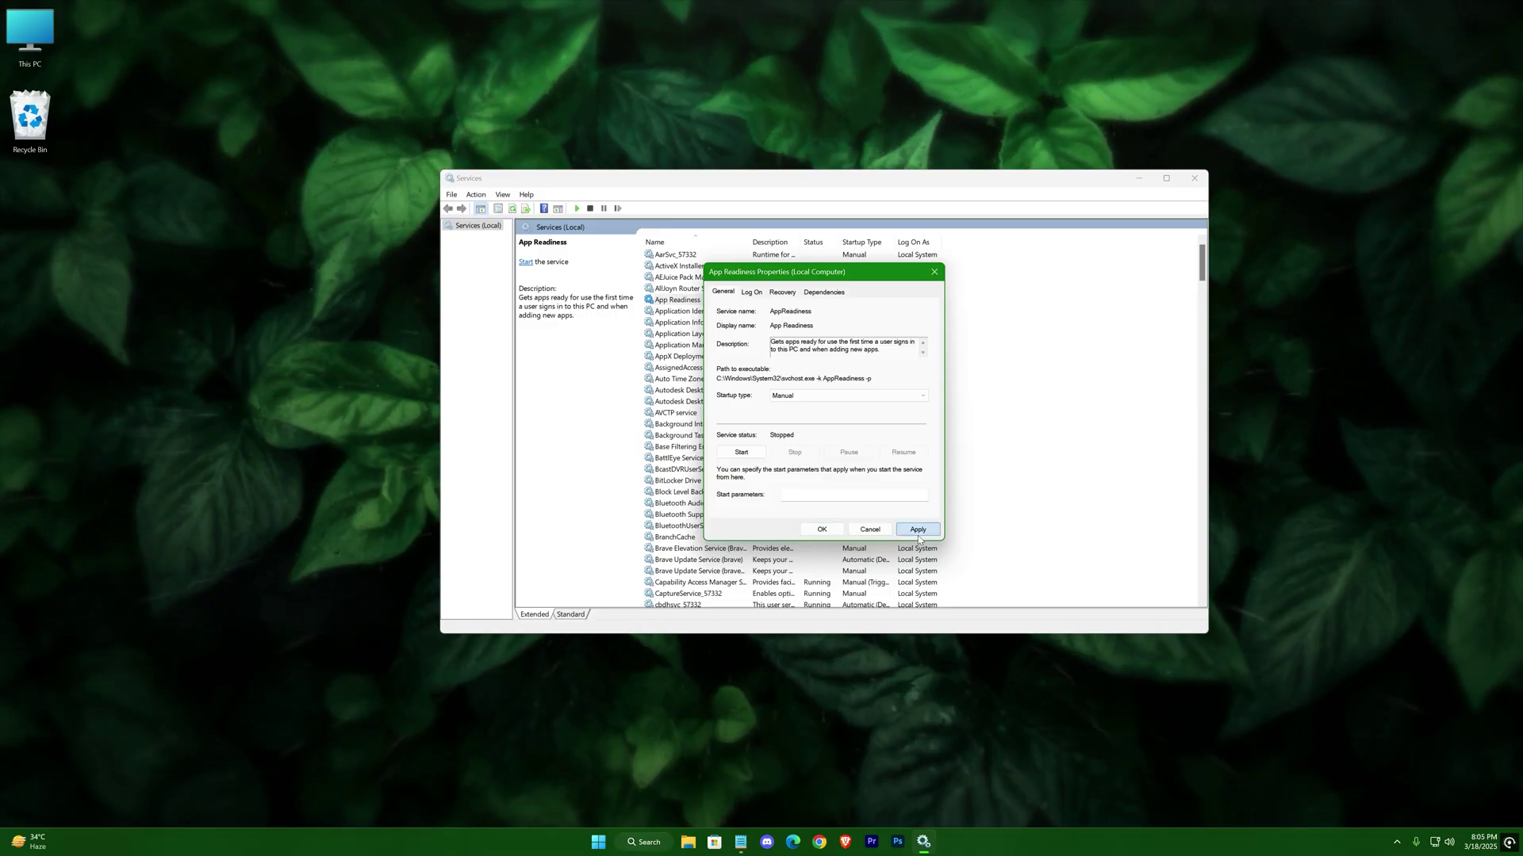
pyautogui.click(828, 531)
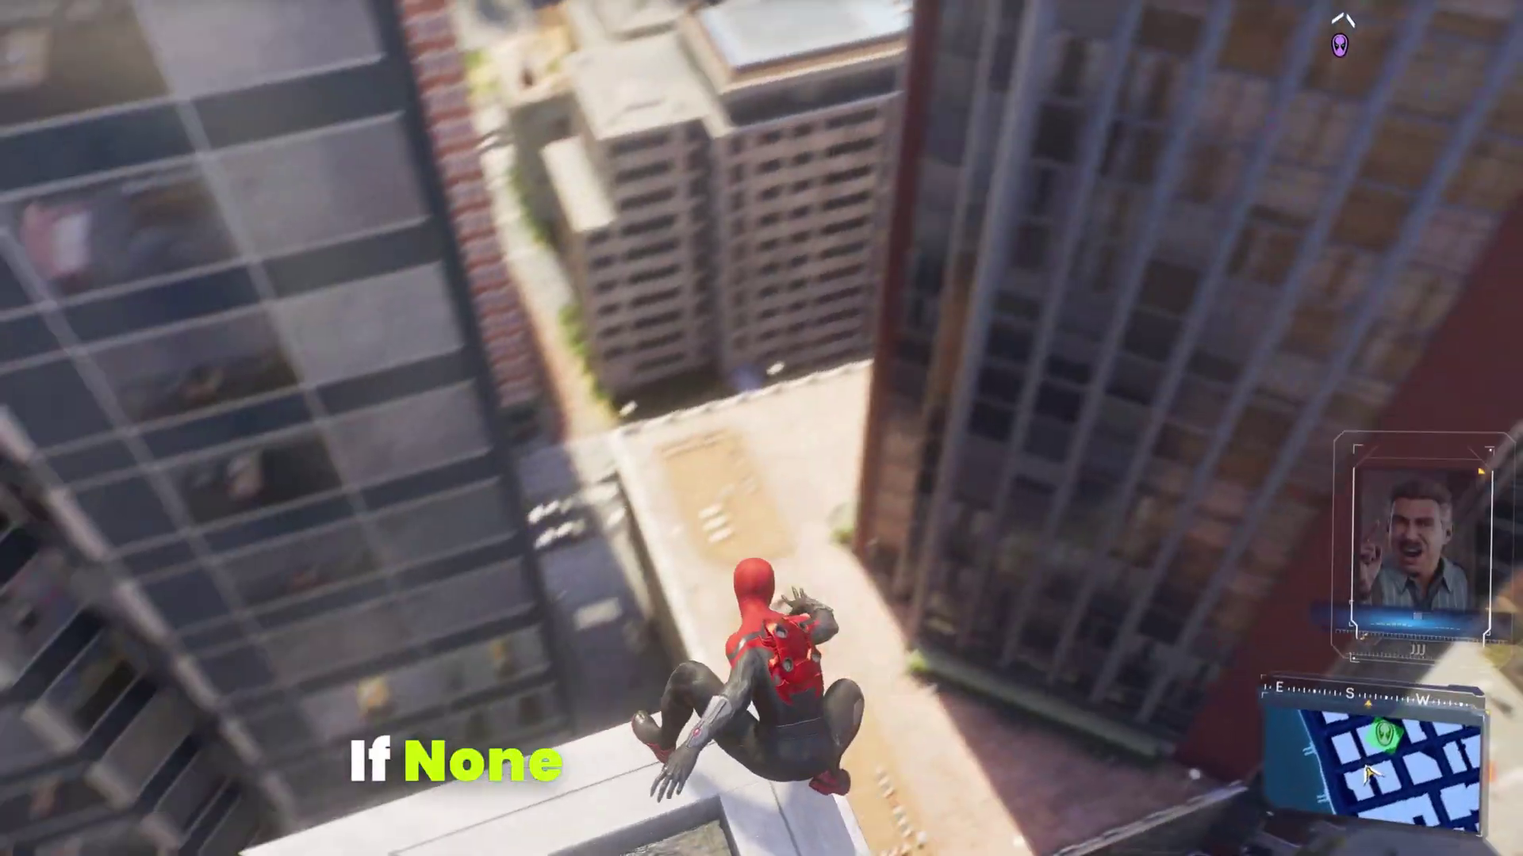